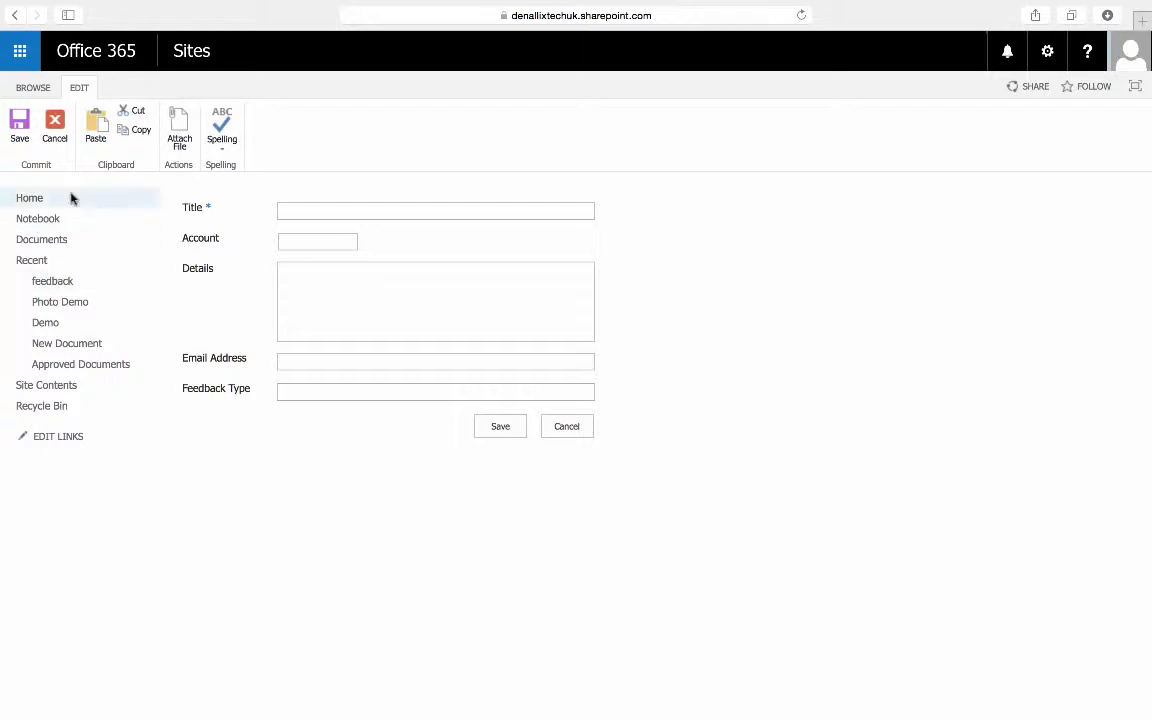
# Step: Close the new item form and open K2 application creation for the feedback list
pyautogui.click(566, 427)
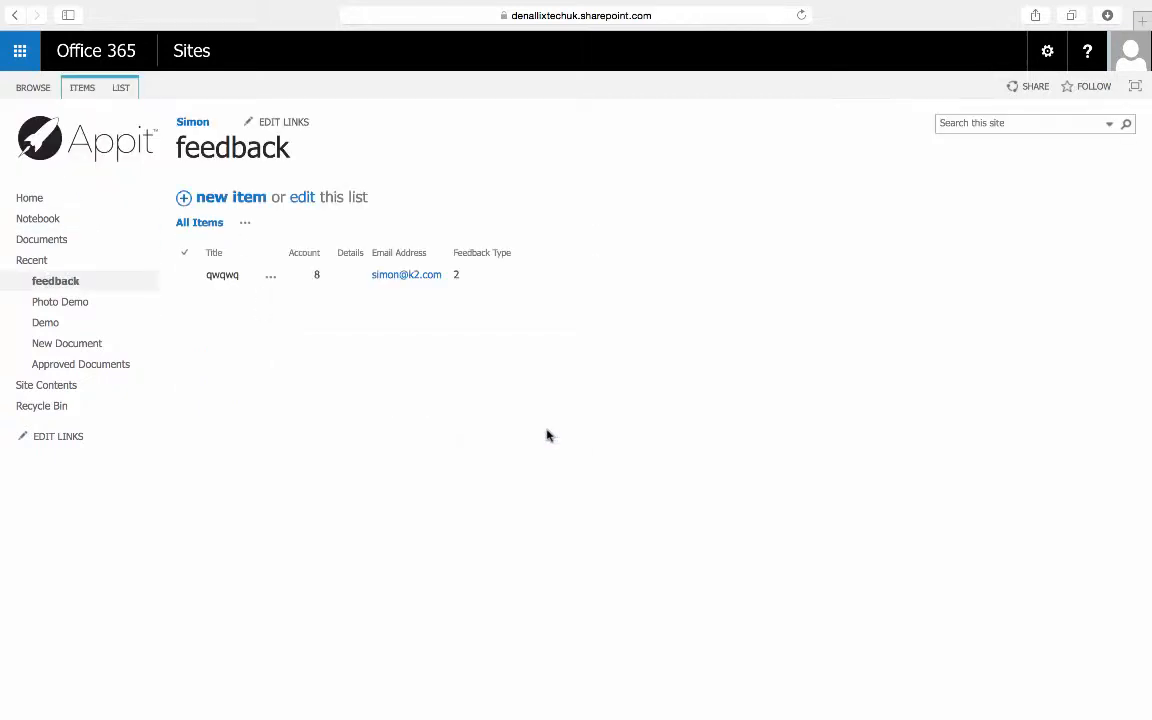
pyautogui.click(121, 88)
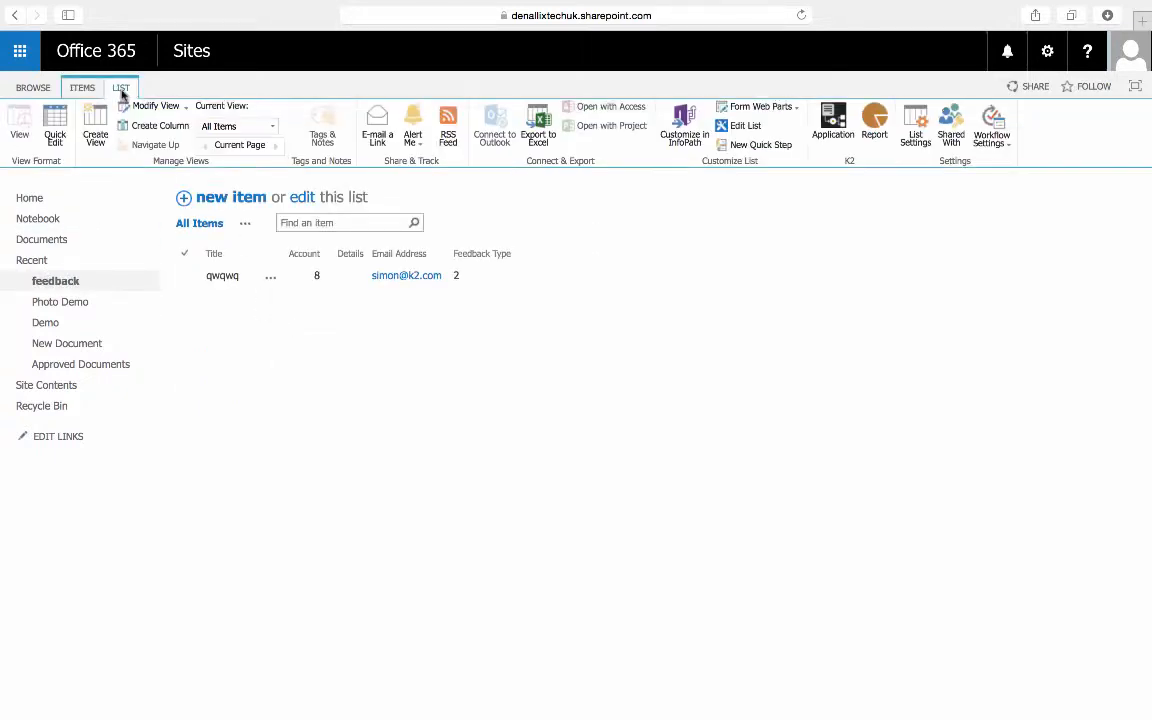
pyautogui.click(830, 128)
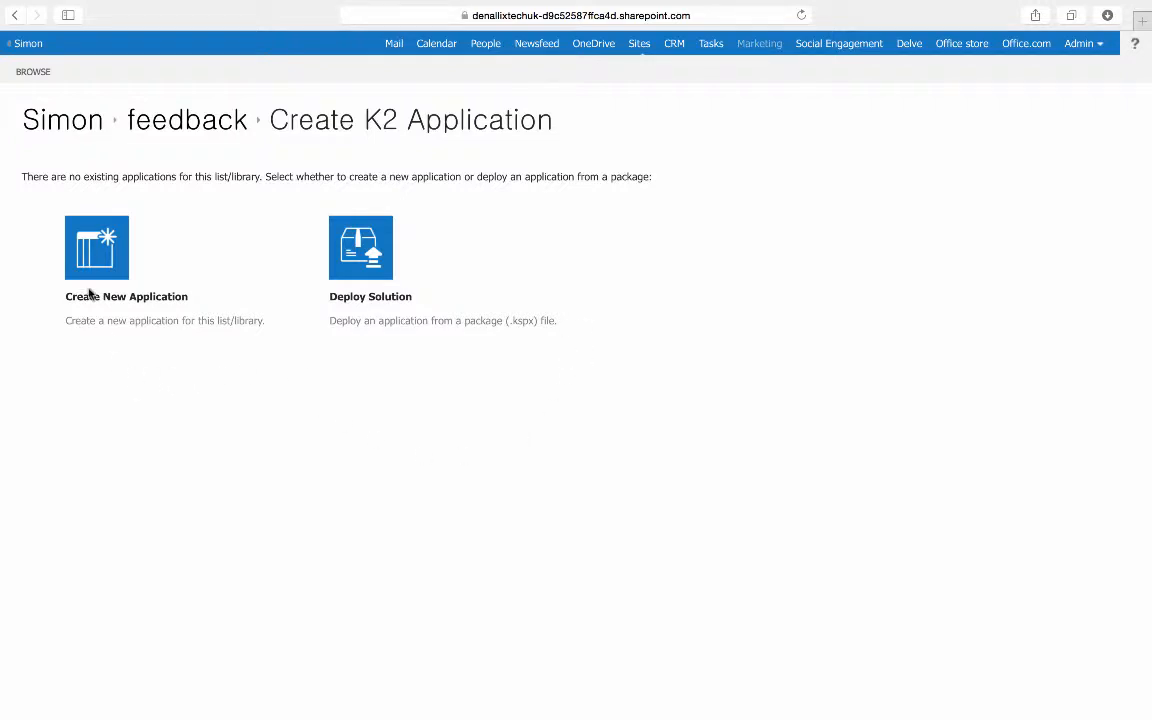
# Step: Create a new K2 application for the list with SmartForms included alongside the SmartObject
pyautogui.click(82, 242)
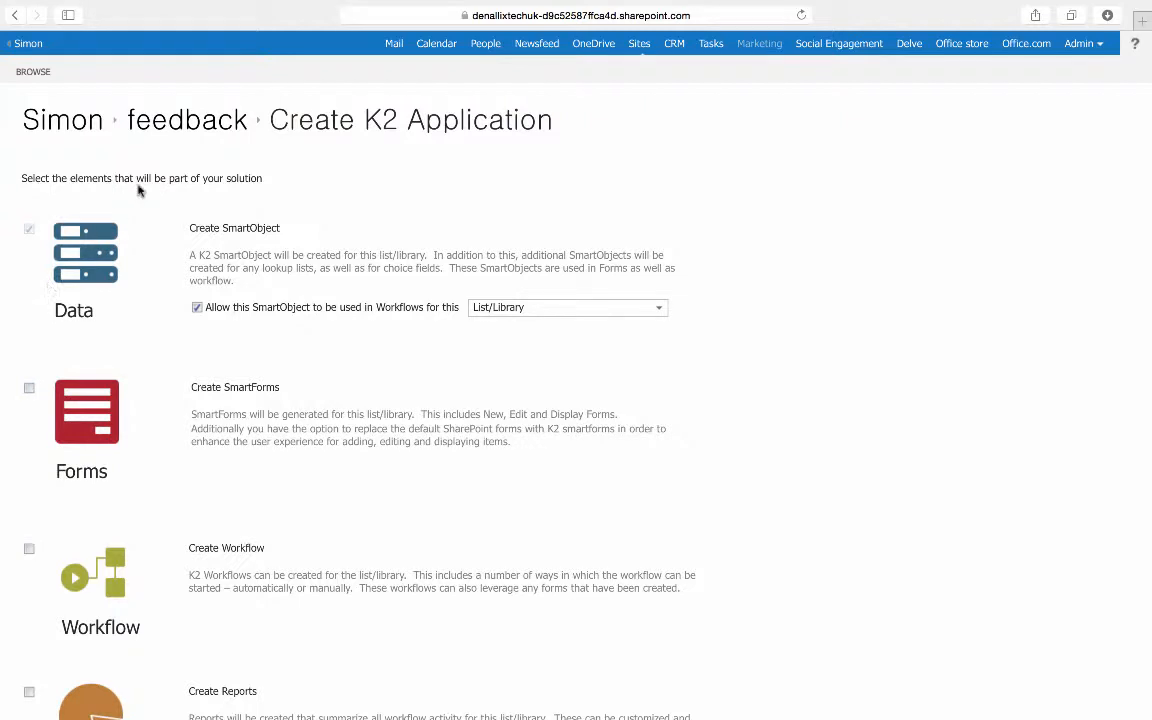
pyautogui.scroll(-2, 139, 190)
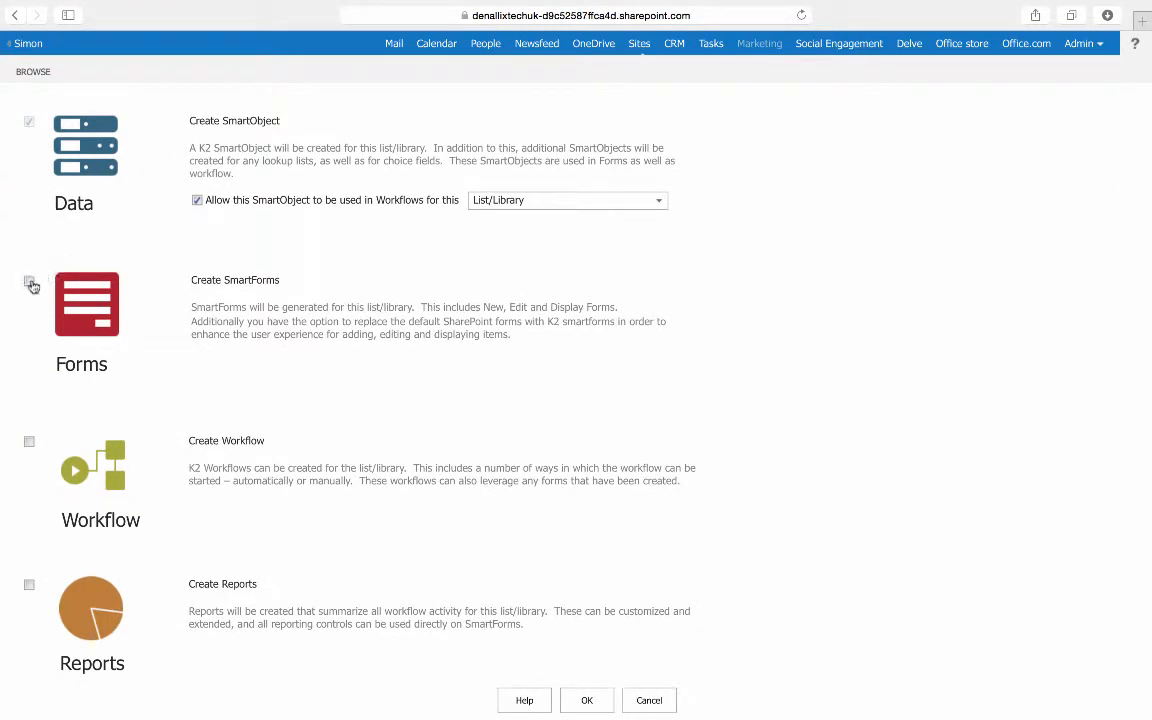
pyautogui.click(30, 283)
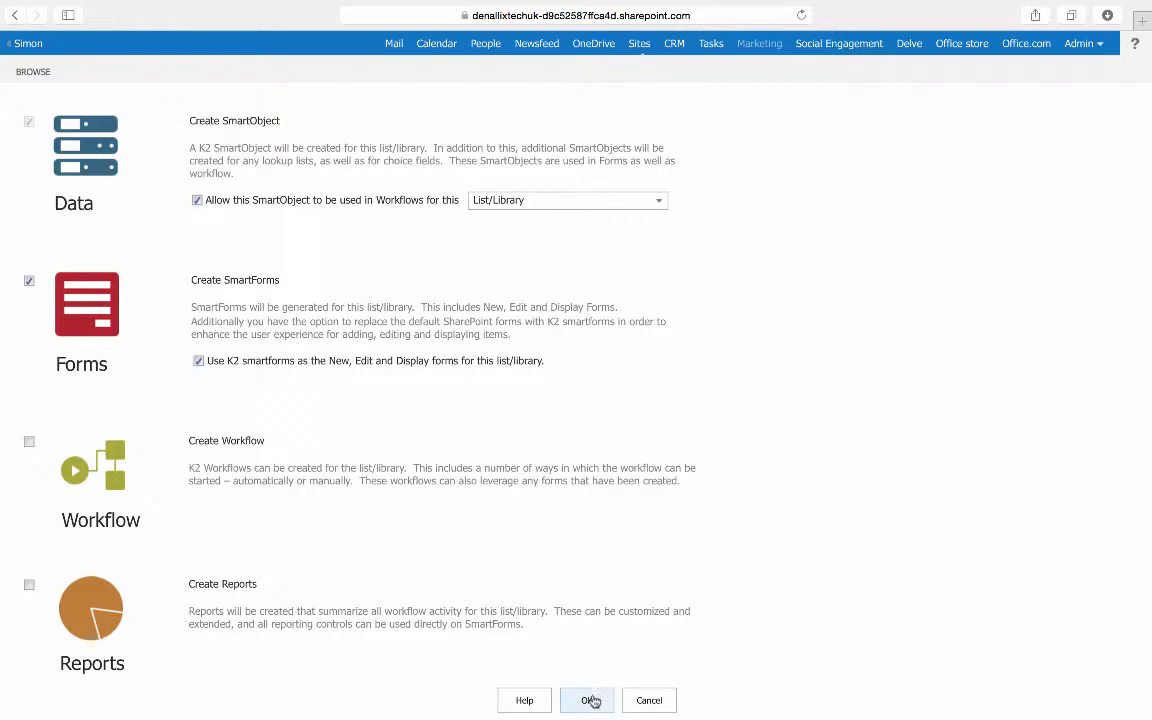
pyautogui.click(591, 700)
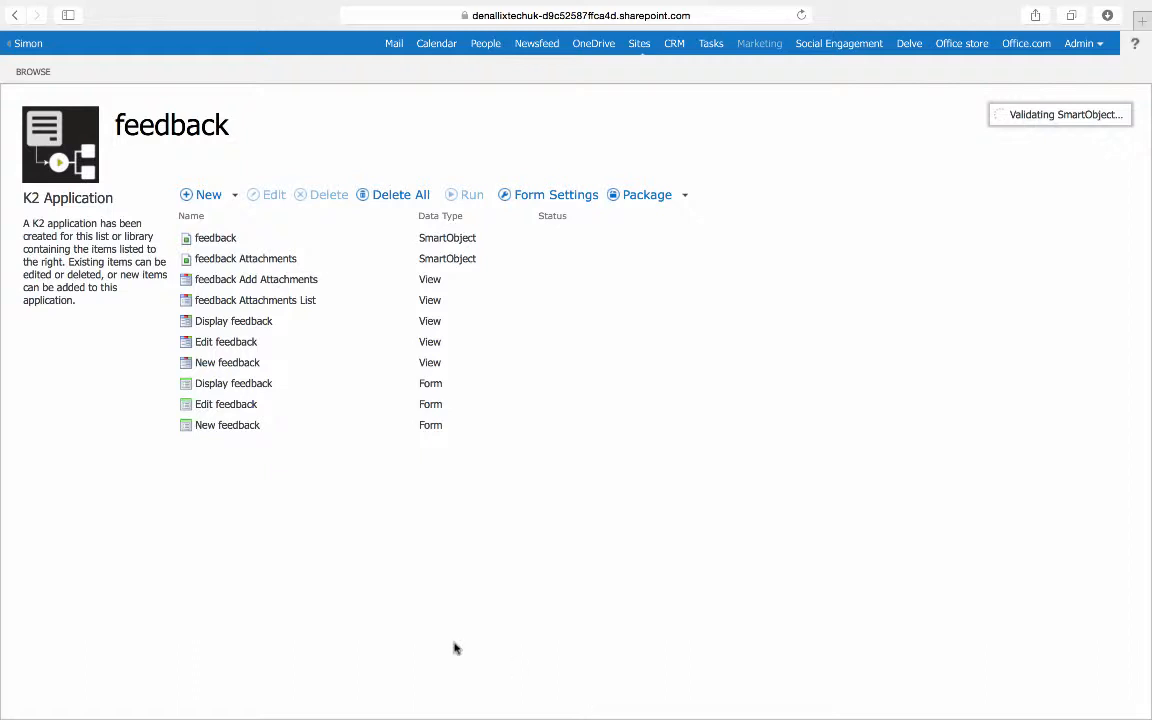
# Step: Open the New feedback view in the View Designer and bring up the available controls
pyautogui.click(229, 364)
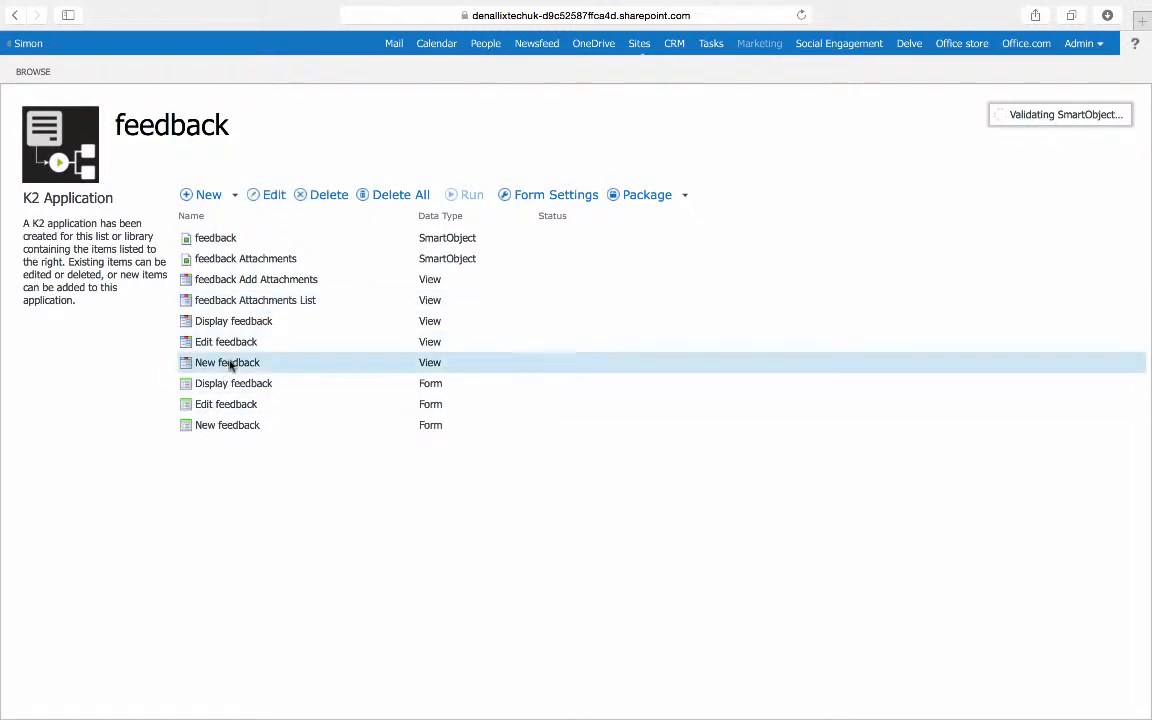
pyautogui.click(270, 197)
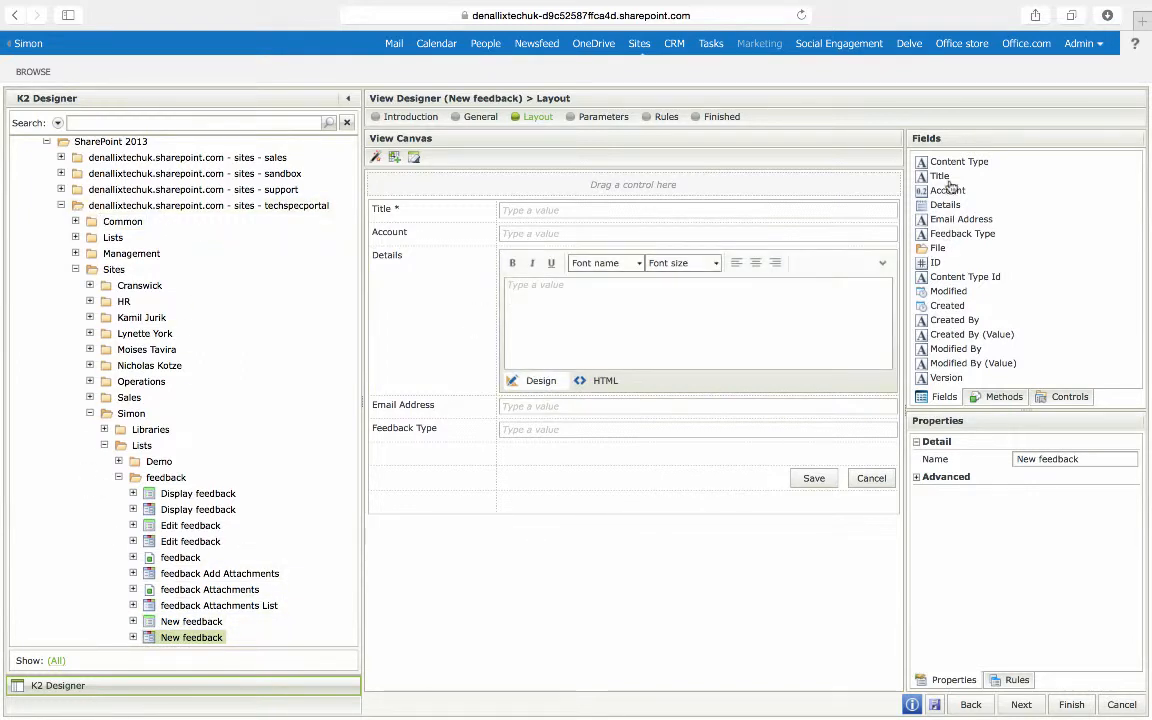
pyautogui.click(998, 397)
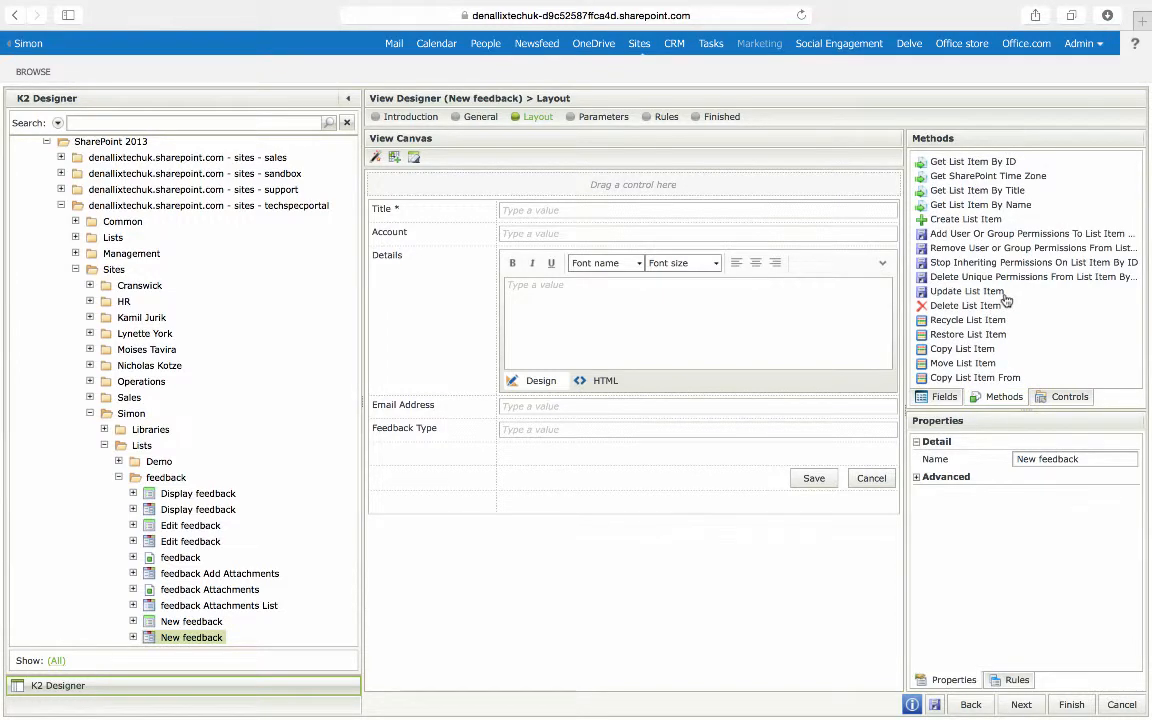
pyautogui.click(1068, 398)
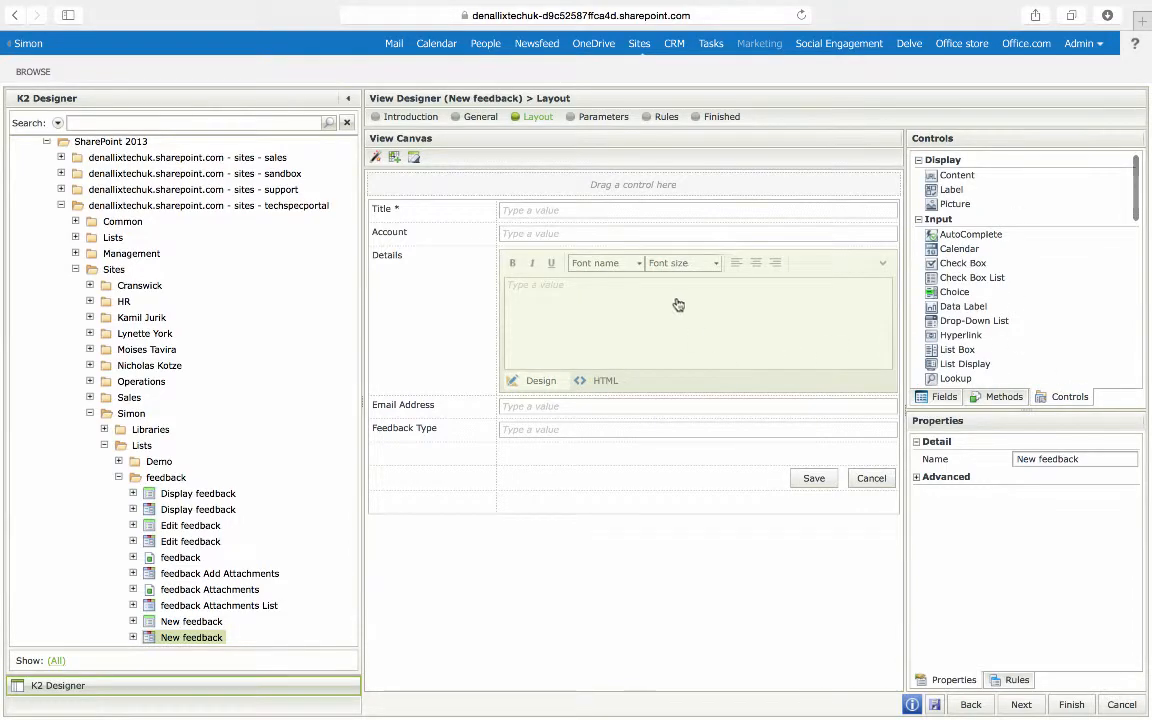
# Step: Check out the view and change the Account text box into a Picker control
pyautogui.click(655, 238)
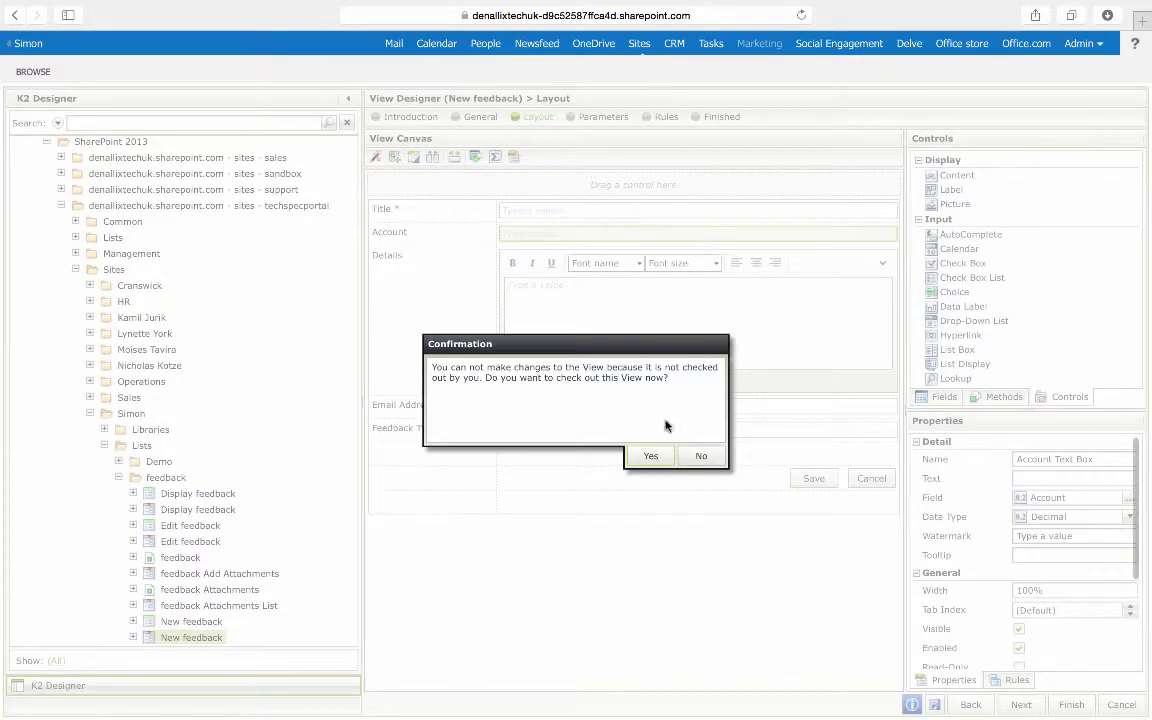
pyautogui.click(648, 460)
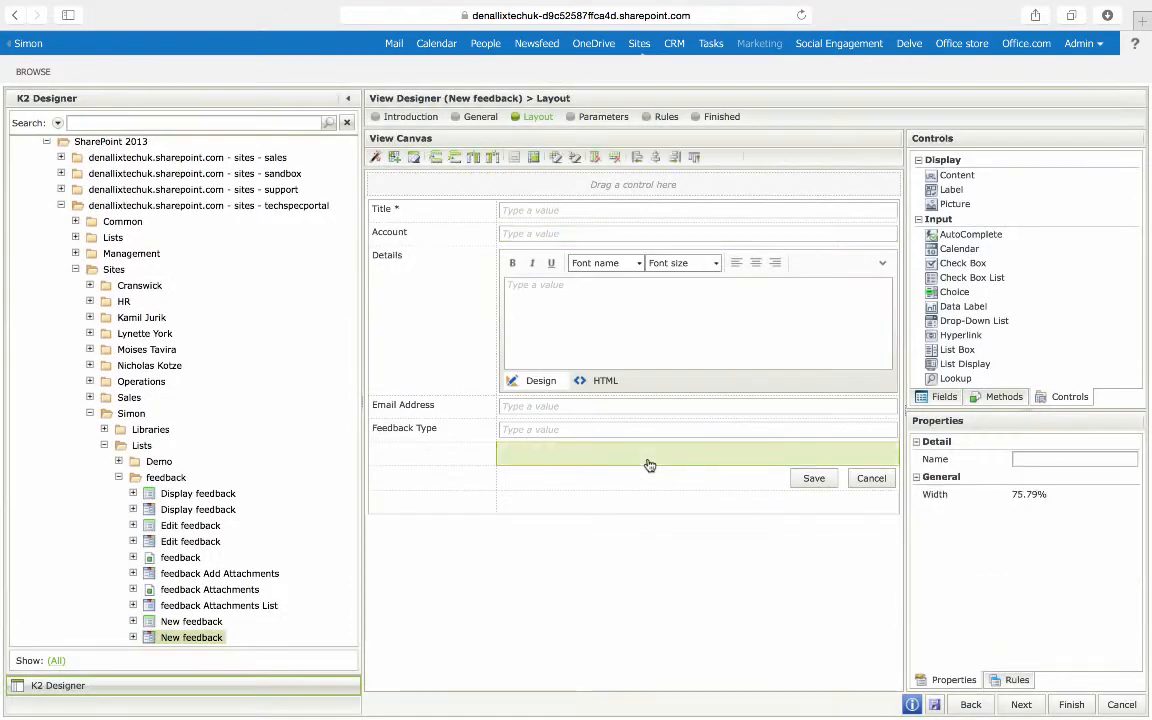
pyautogui.click(533, 232)
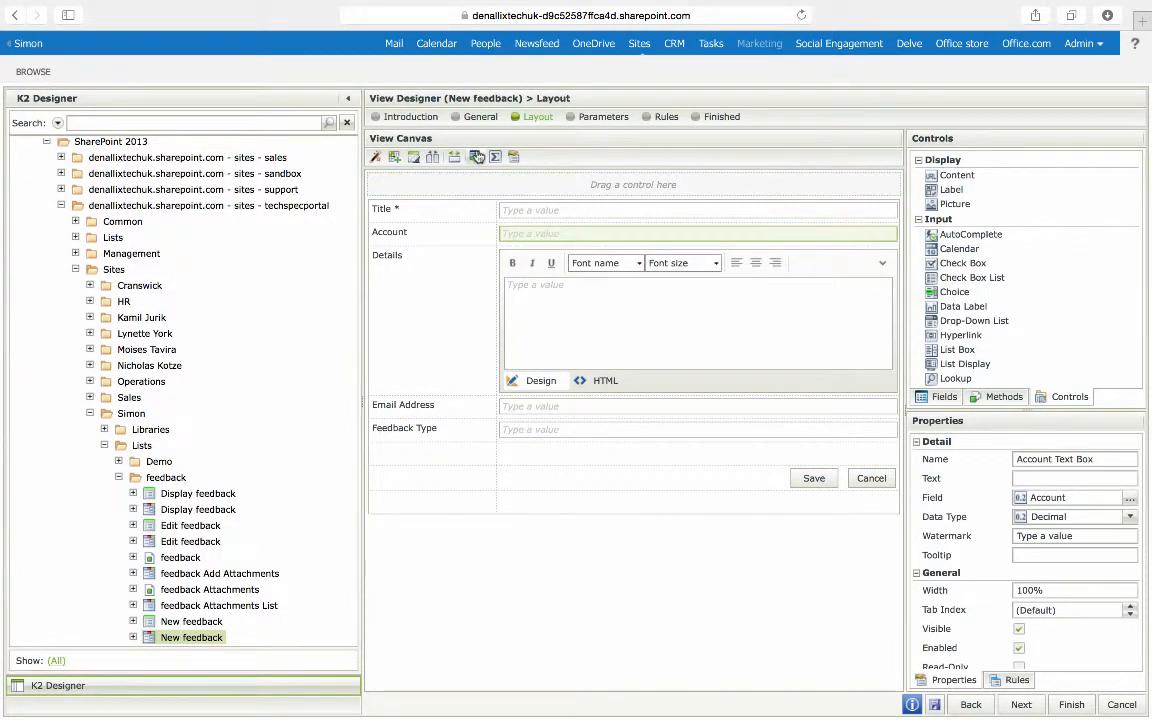
pyautogui.click(478, 157)
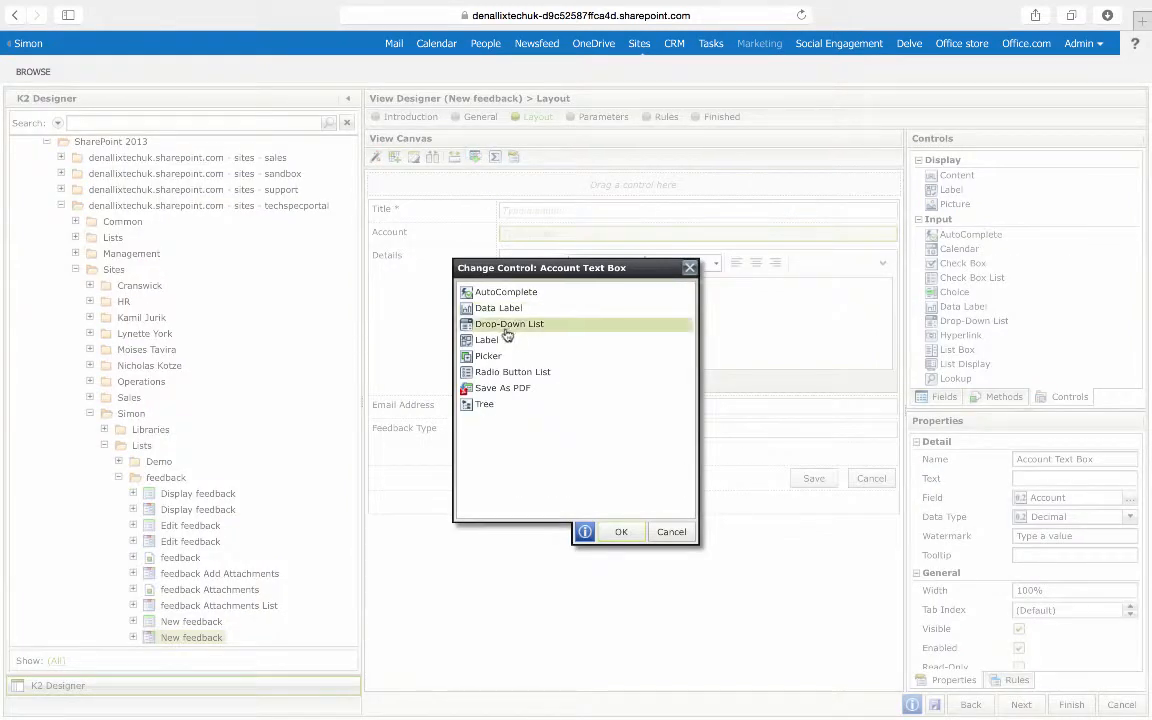
pyautogui.click(488, 357)
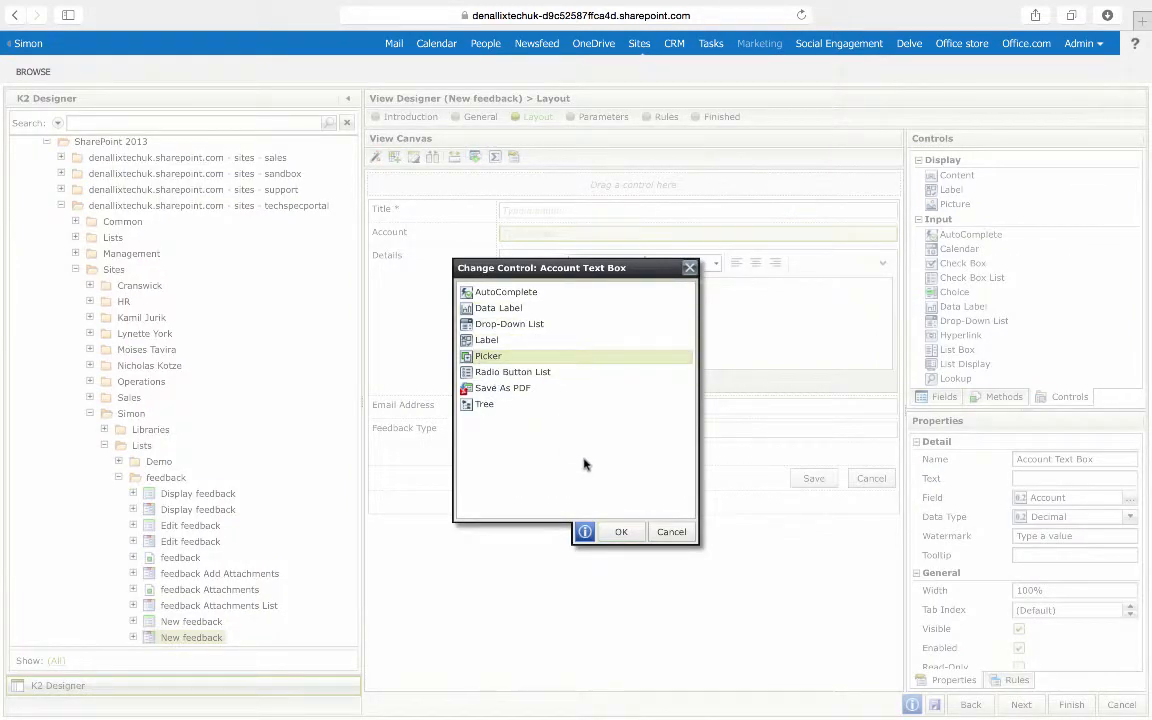
pyautogui.click(620, 533)
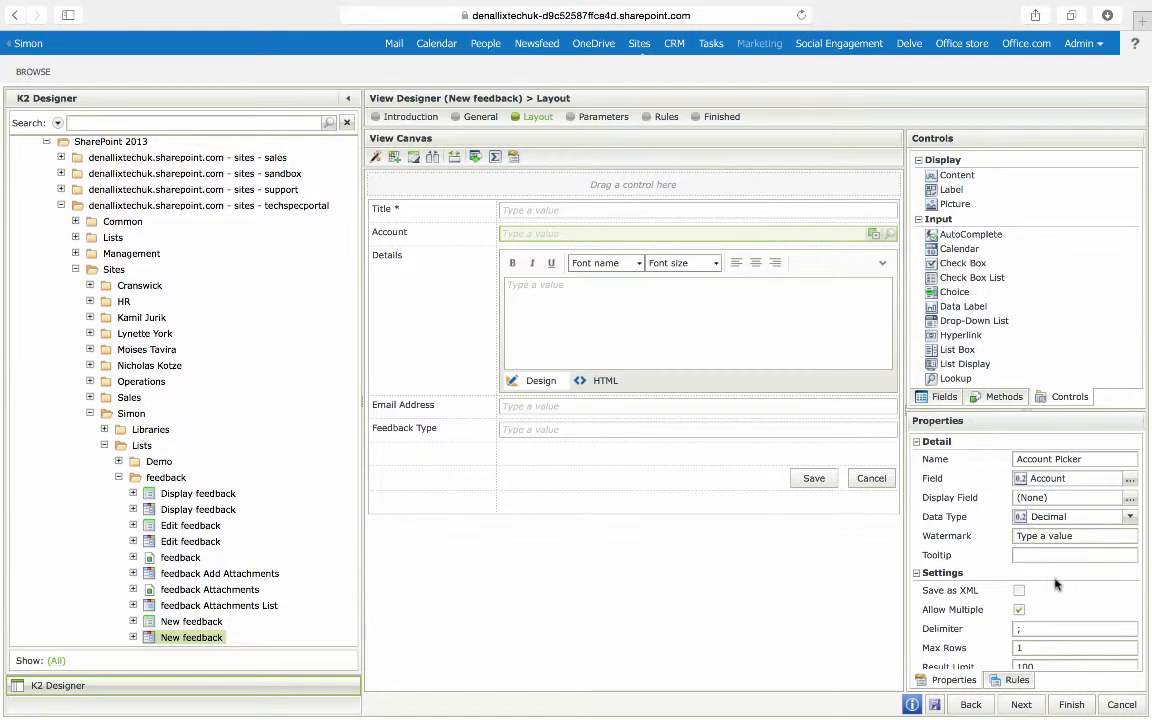
# Step: Set the Account Picker's data source to the CRM Account SmartObject
pyautogui.scroll(-2, 1055, 584)
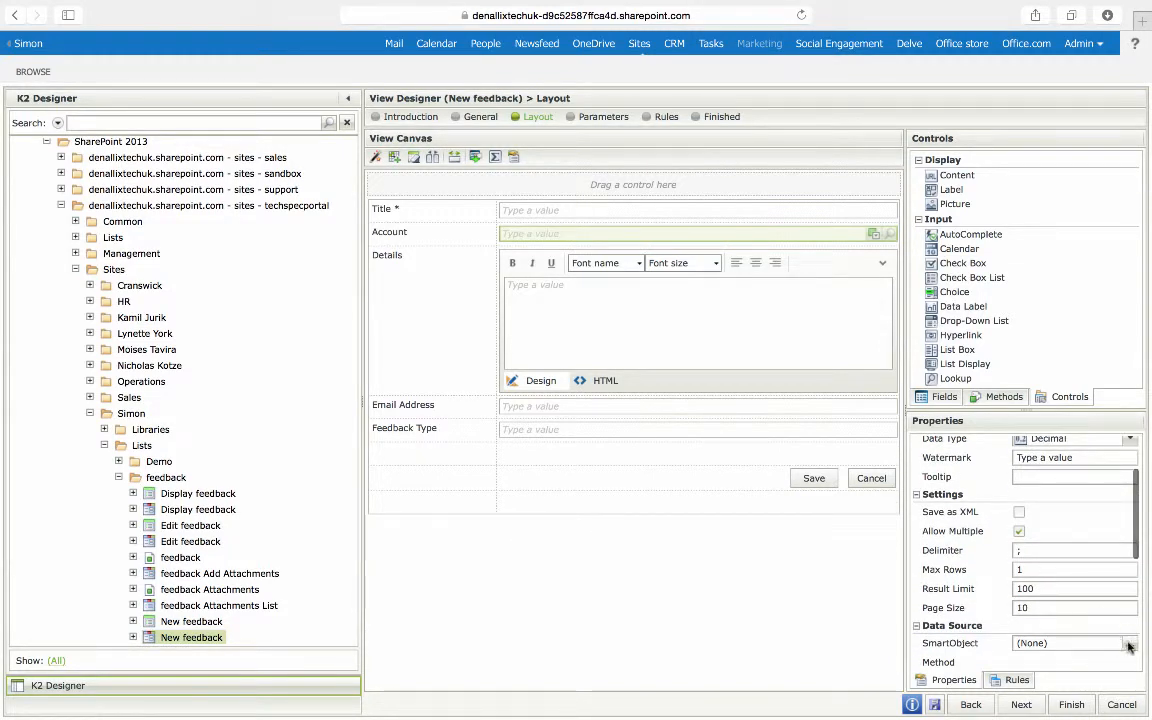
pyautogui.click(1128, 645)
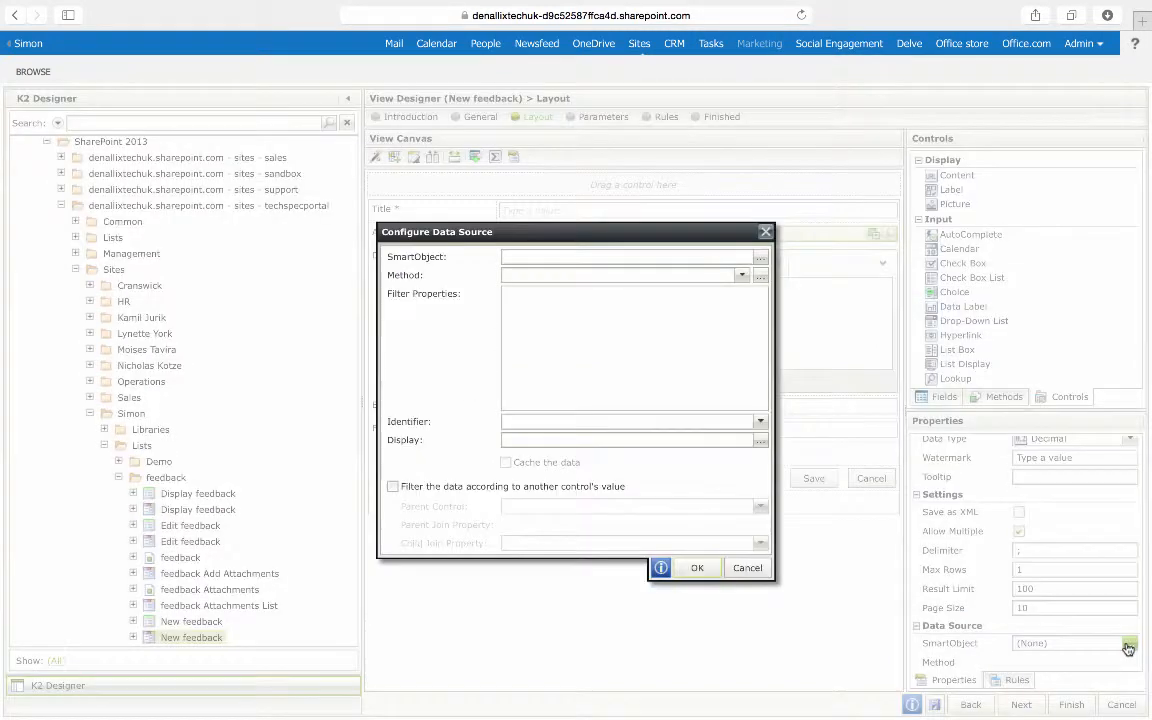
pyautogui.click(760, 259)
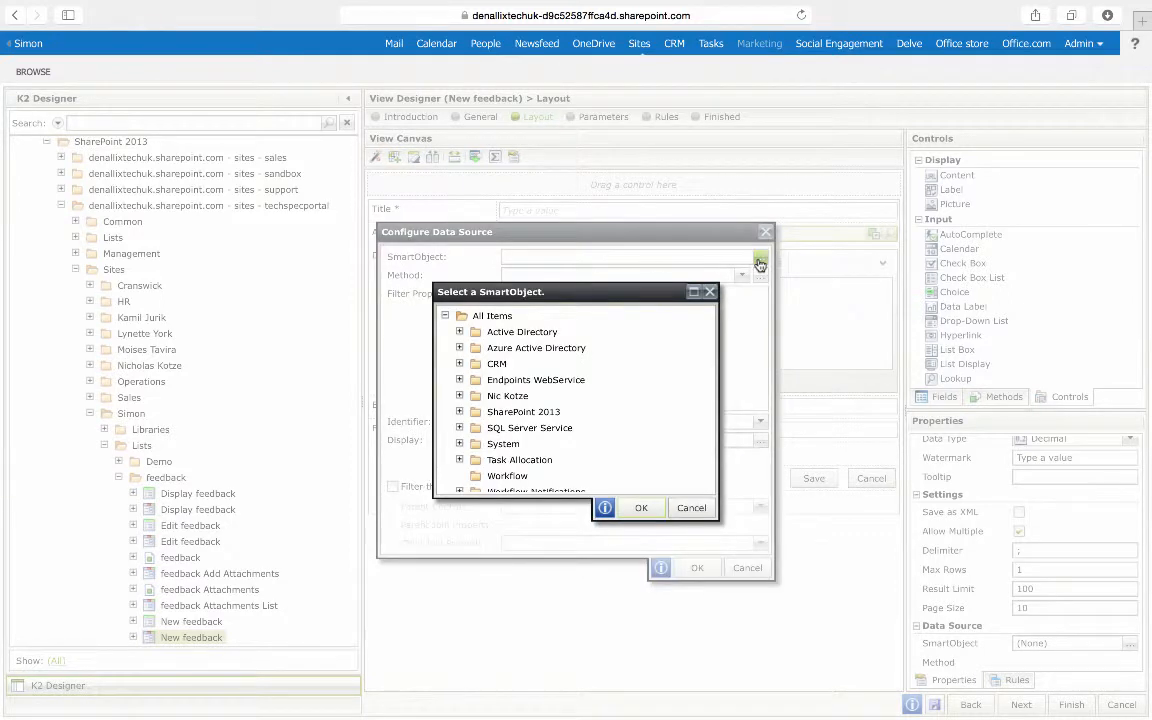
pyautogui.click(459, 364)
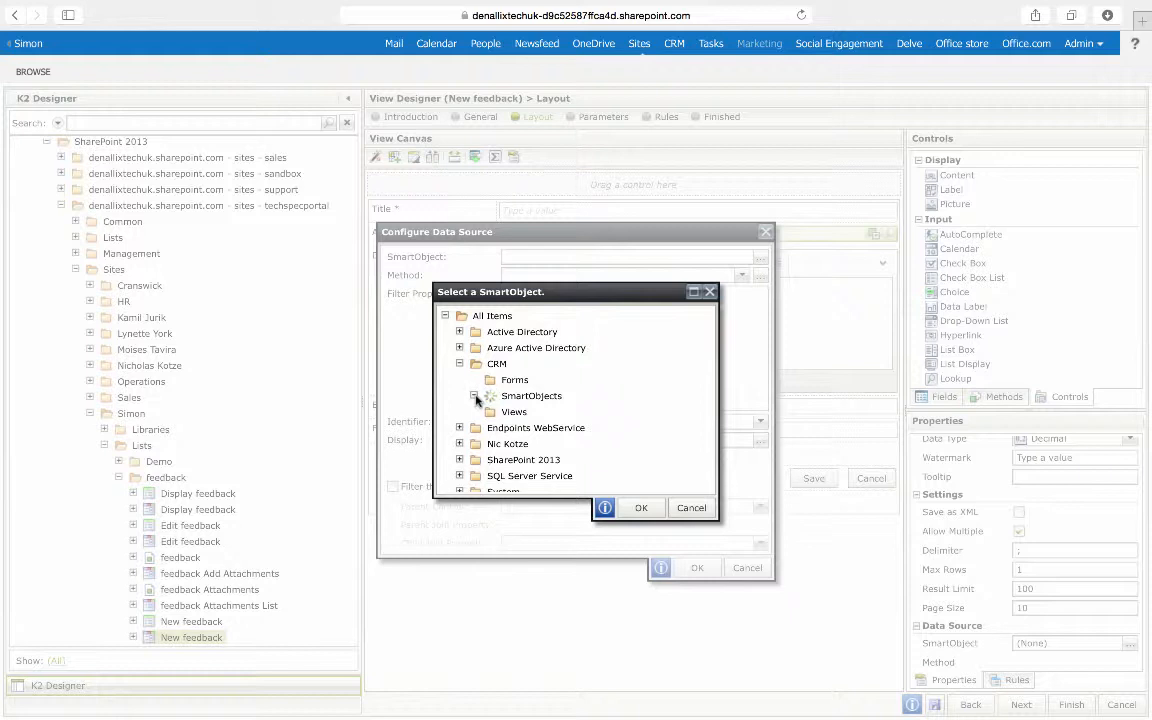
pyautogui.click(518, 413)
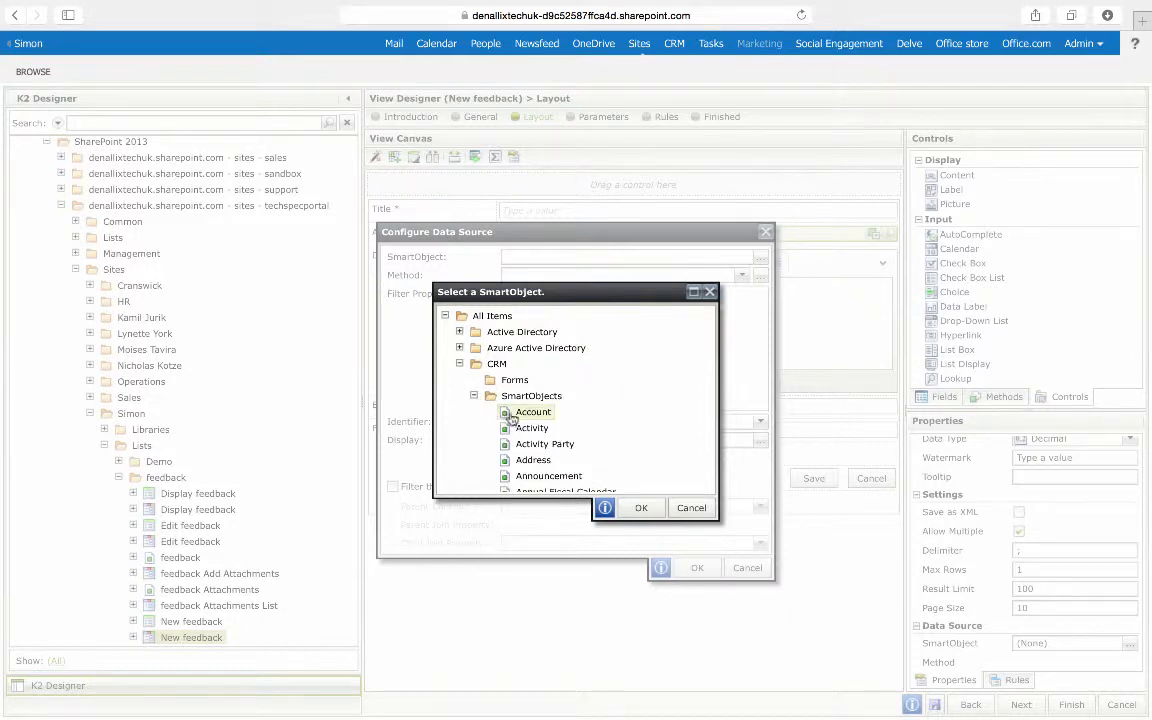
pyautogui.click(641, 511)
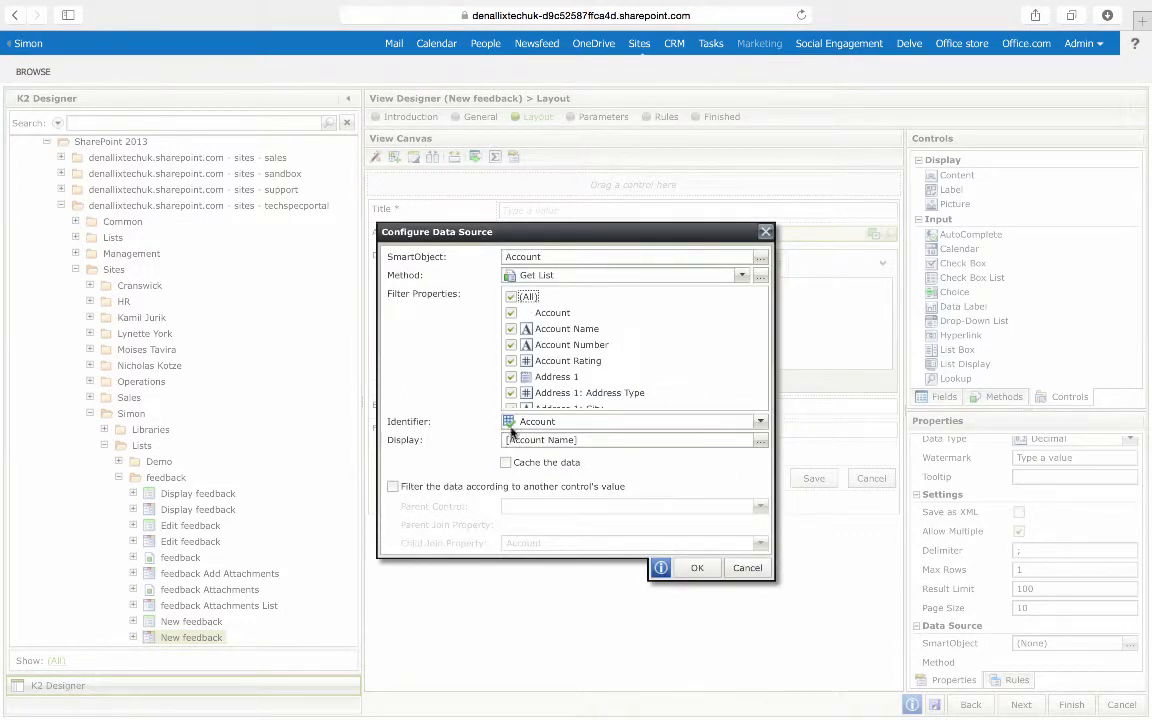
pyautogui.click(692, 568)
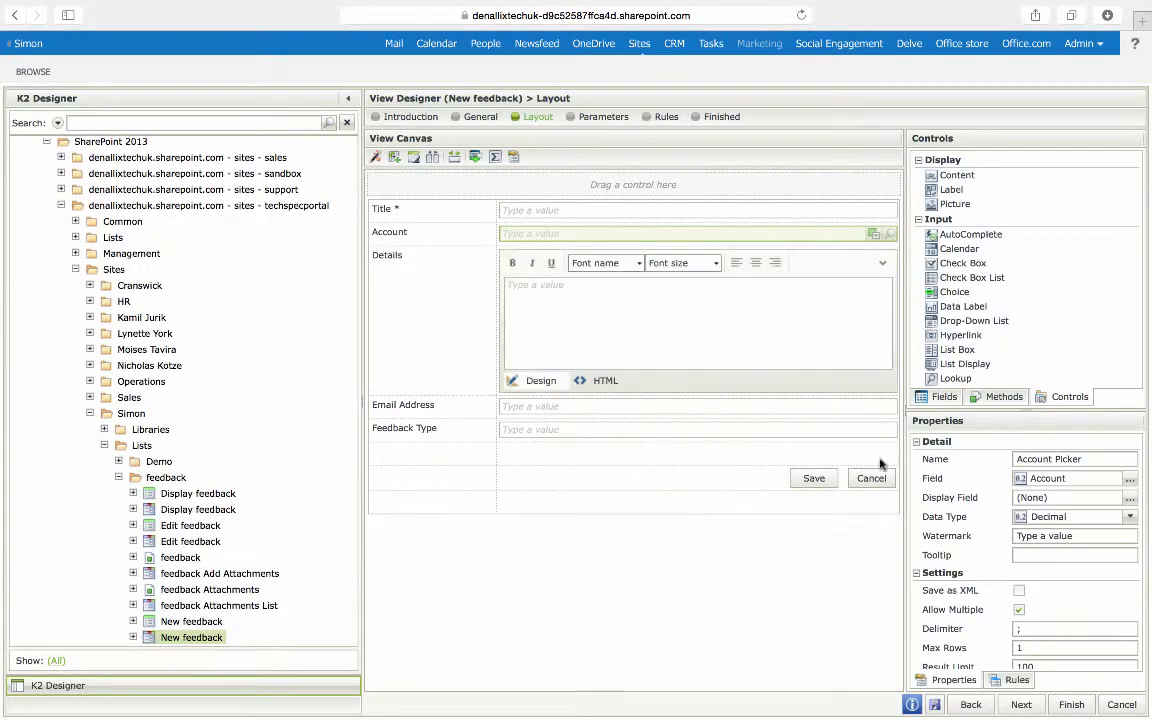
# Step: Change the Feedback Type text box into a Drop-Down List control
pyautogui.click(540, 436)
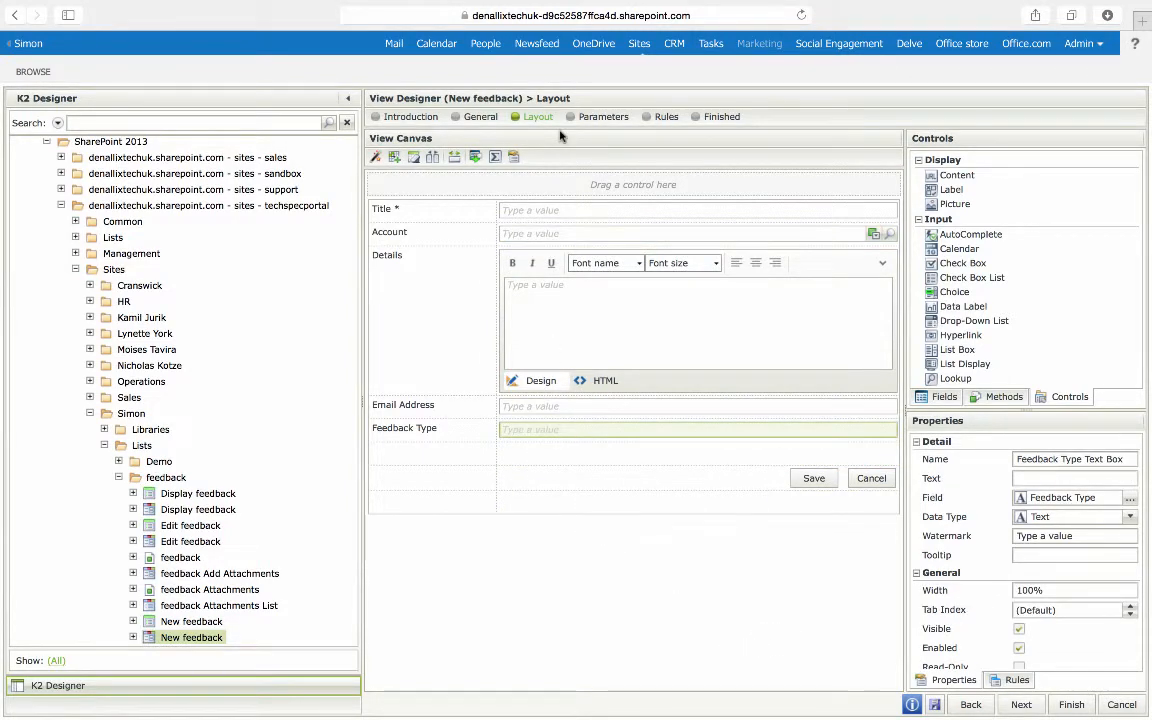
pyautogui.click(477, 160)
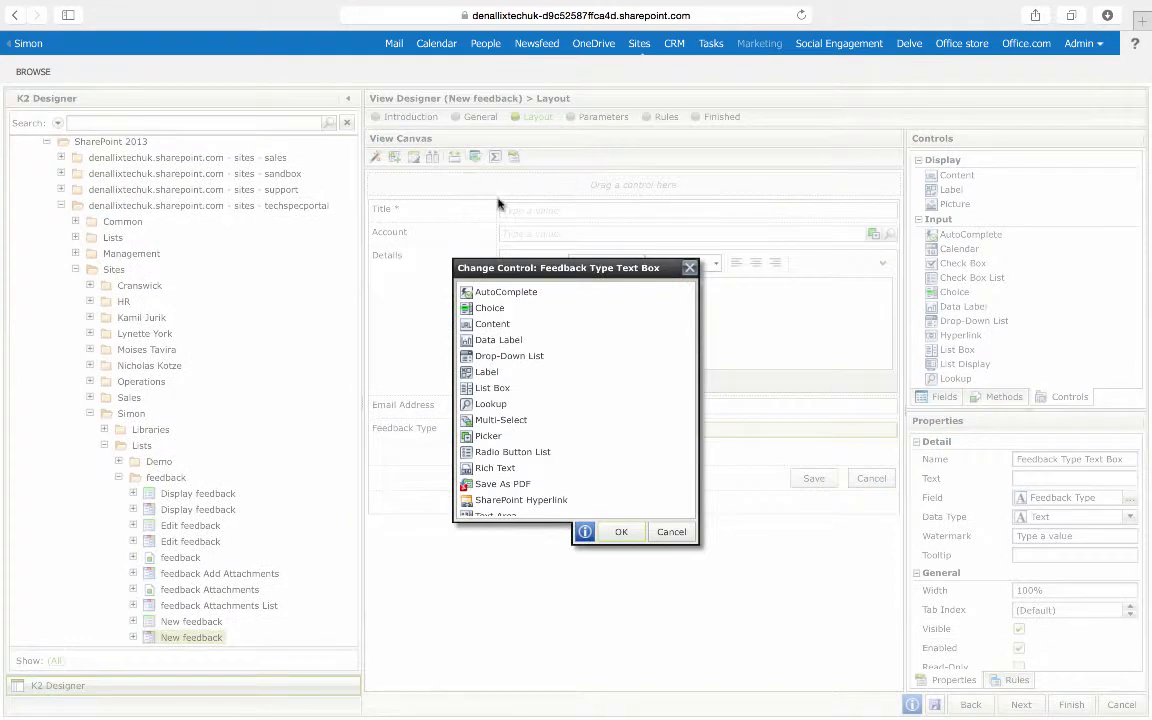
pyautogui.click(497, 356)
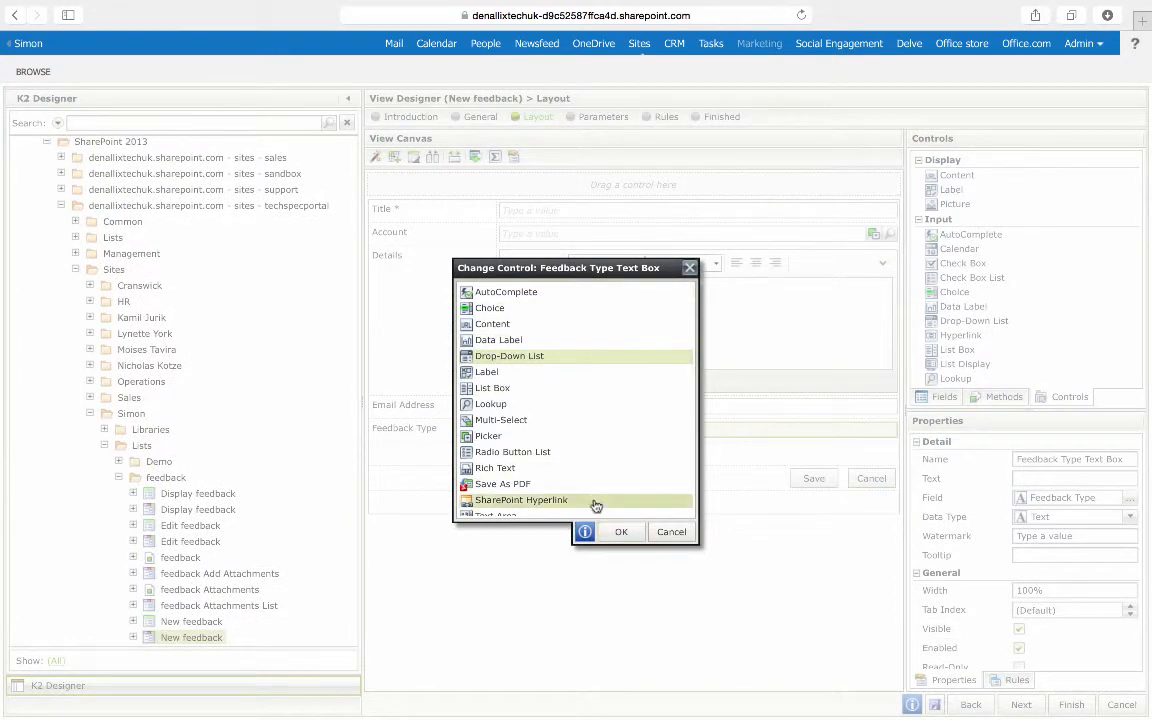
pyautogui.click(620, 531)
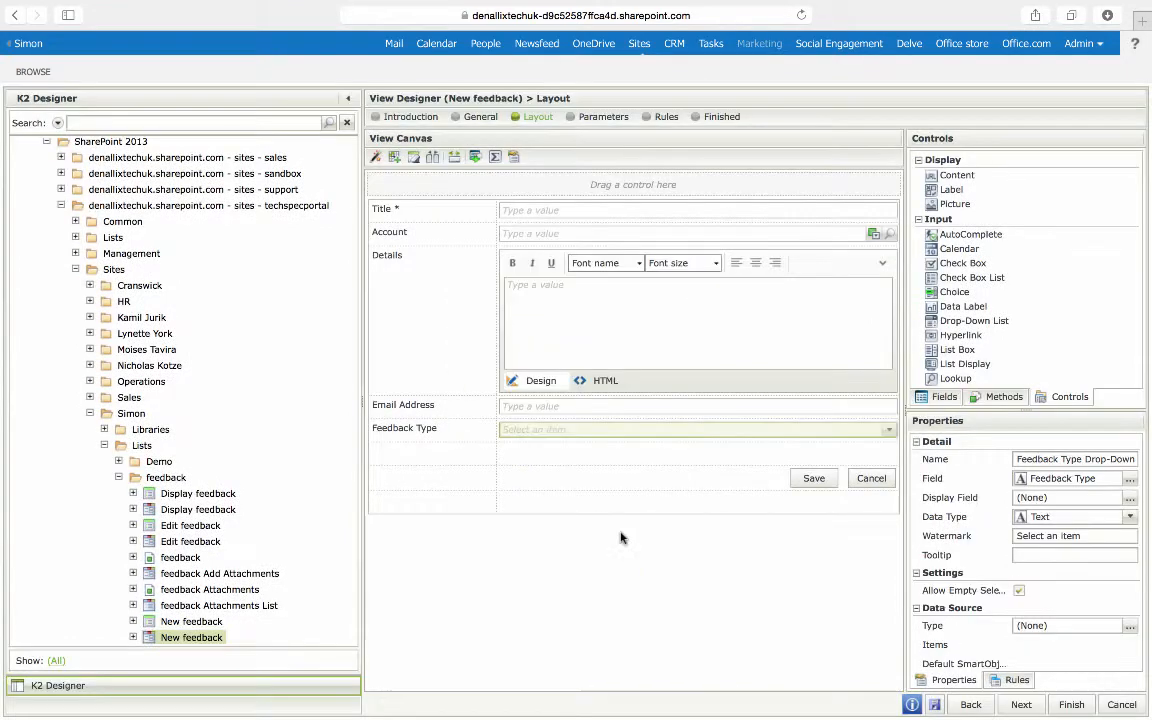
# Step: Set the Feedback Type drop-down's data source to the Suggestion Types SmartObject from the Simon site's Lists
pyautogui.click(1130, 627)
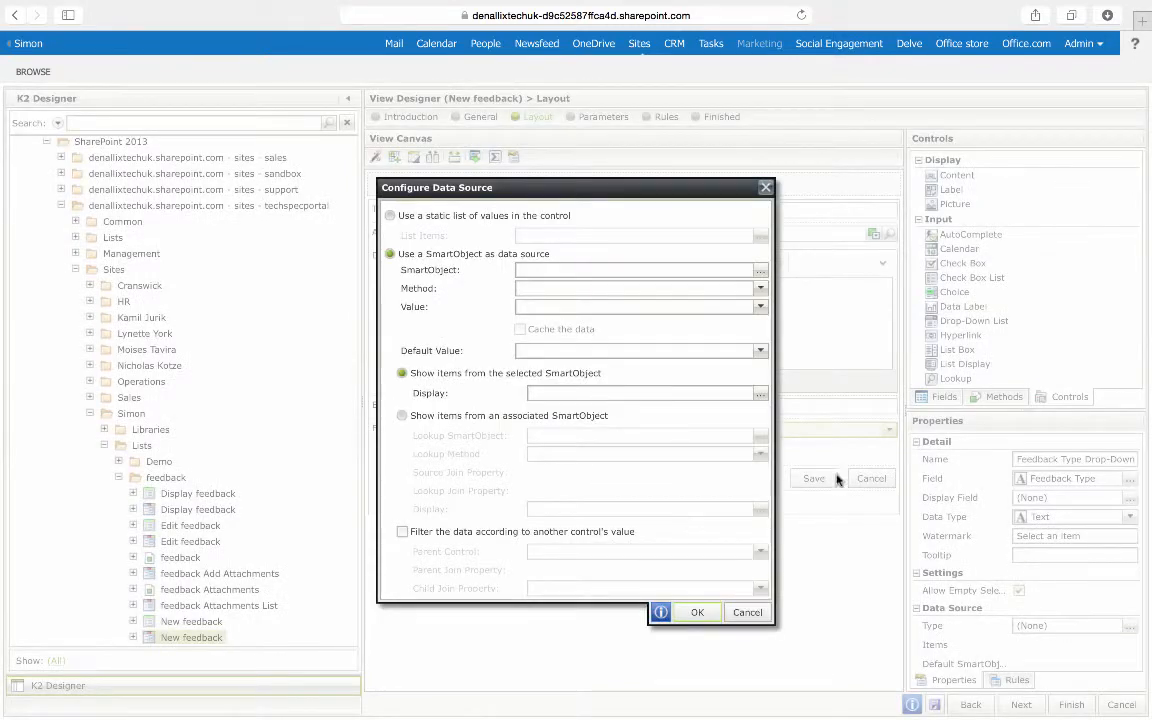
pyautogui.click(761, 272)
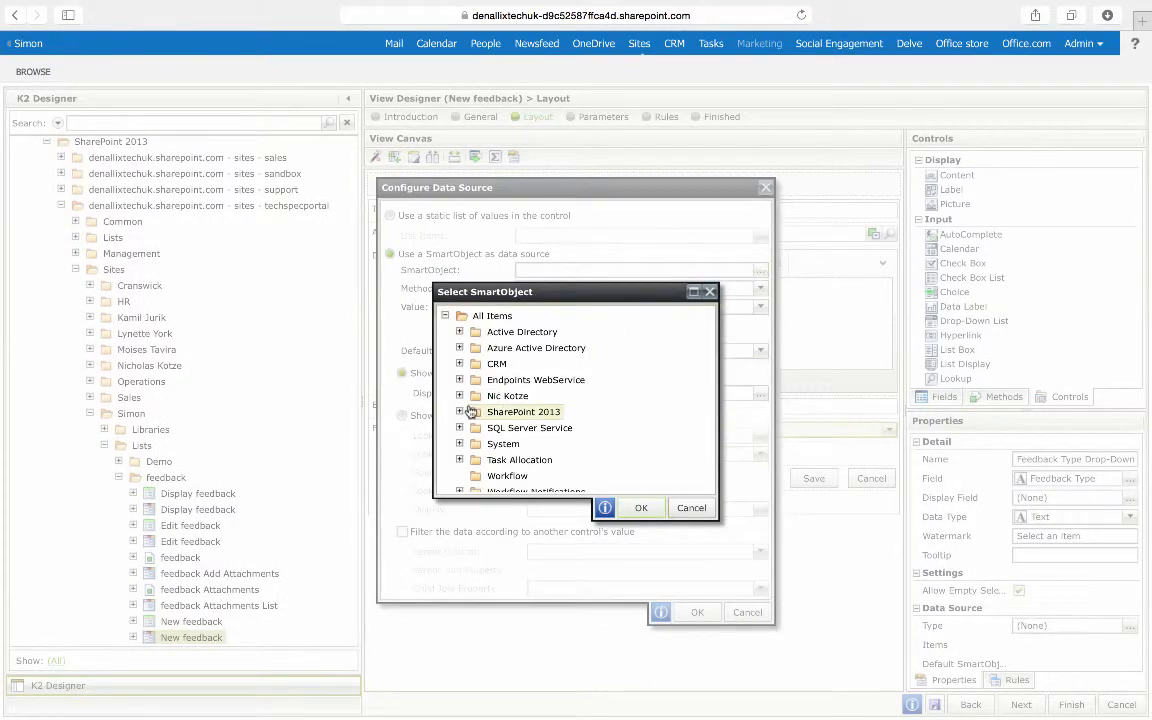
pyautogui.scroll(-1, 470, 410)
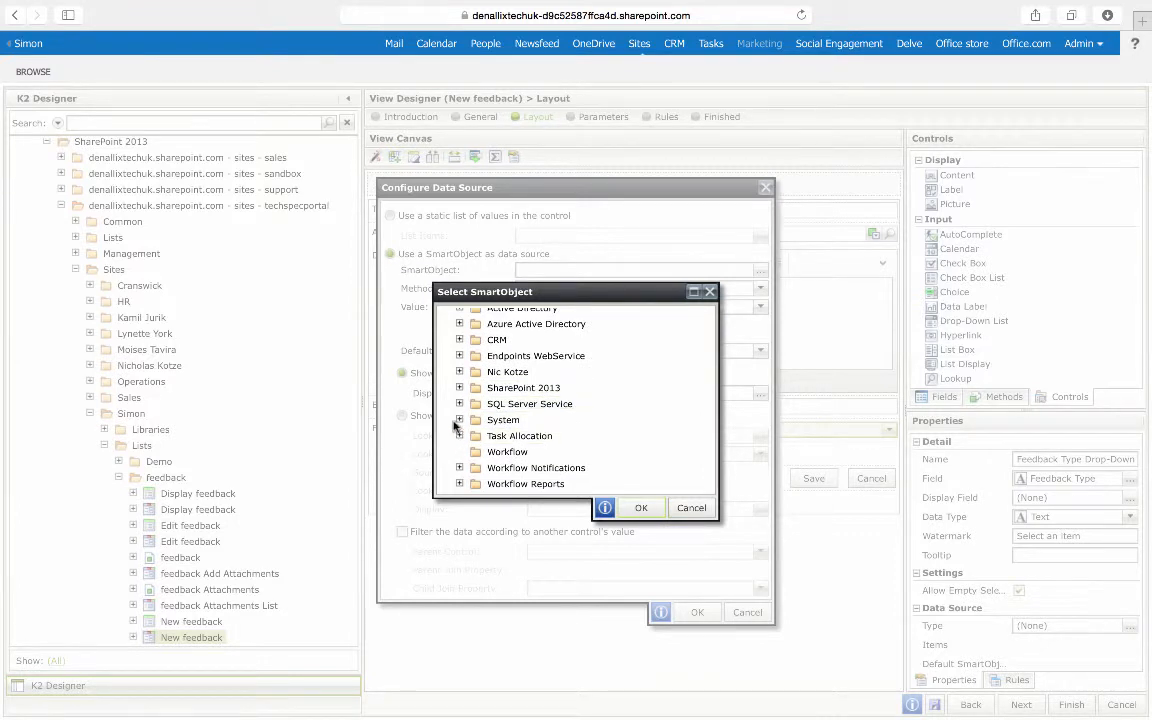
pyautogui.click(459, 388)
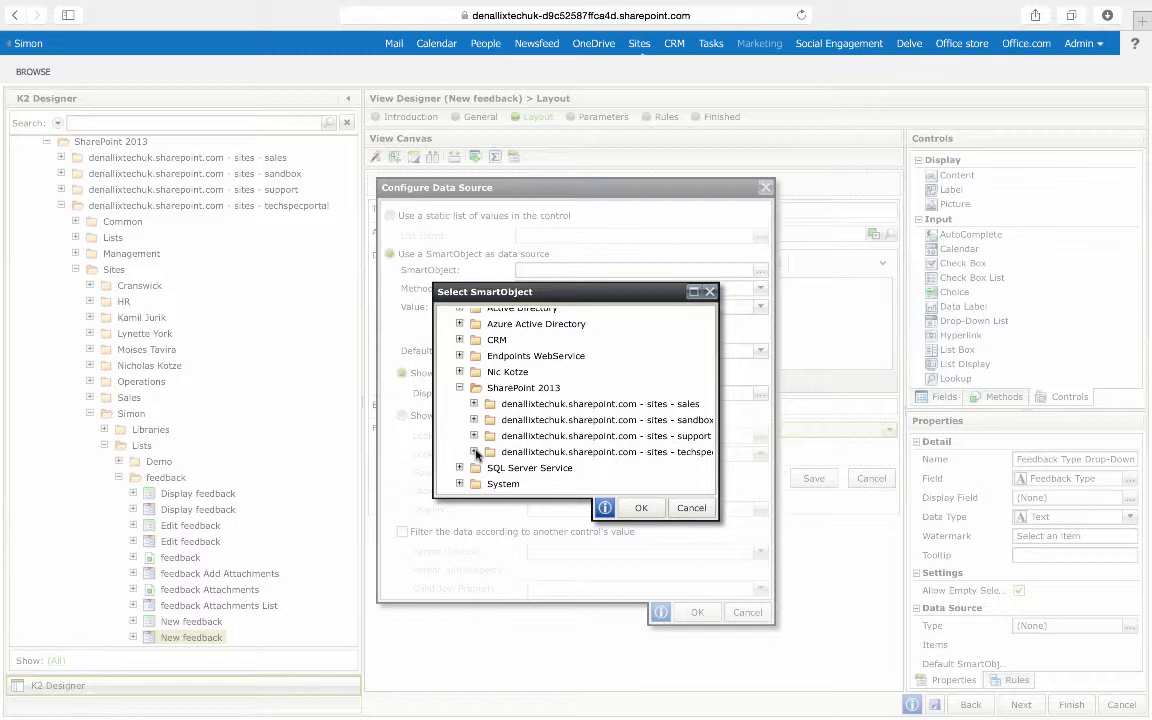
pyautogui.scroll(-2, 480, 440)
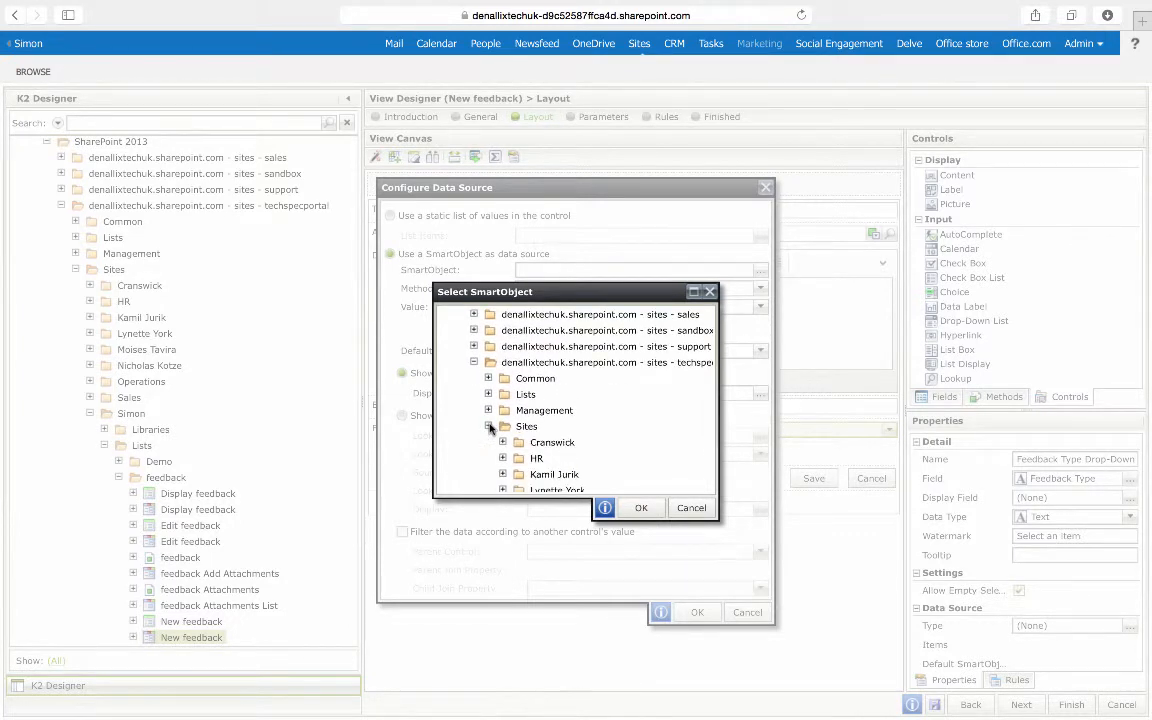
pyautogui.scroll(-2, 492, 430)
pyautogui.scroll(-1, 500, 440)
pyautogui.scroll(-1, 500, 440)
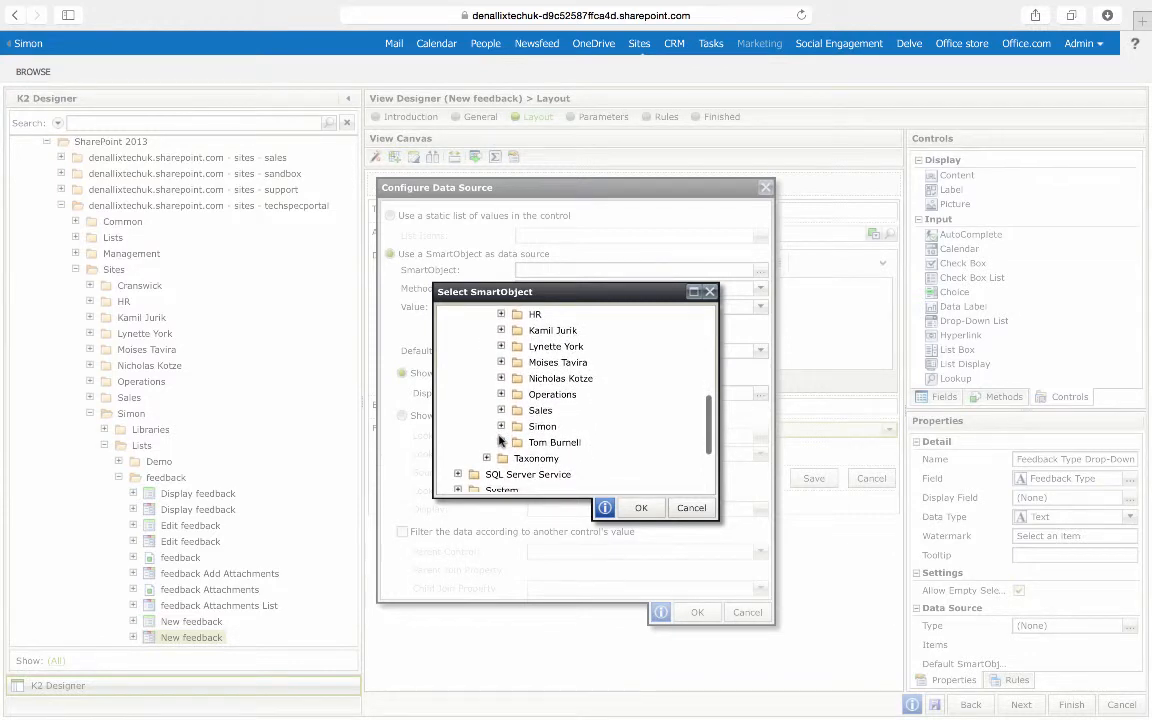
pyautogui.click(502, 427)
pyautogui.scroll(-1, 503, 429)
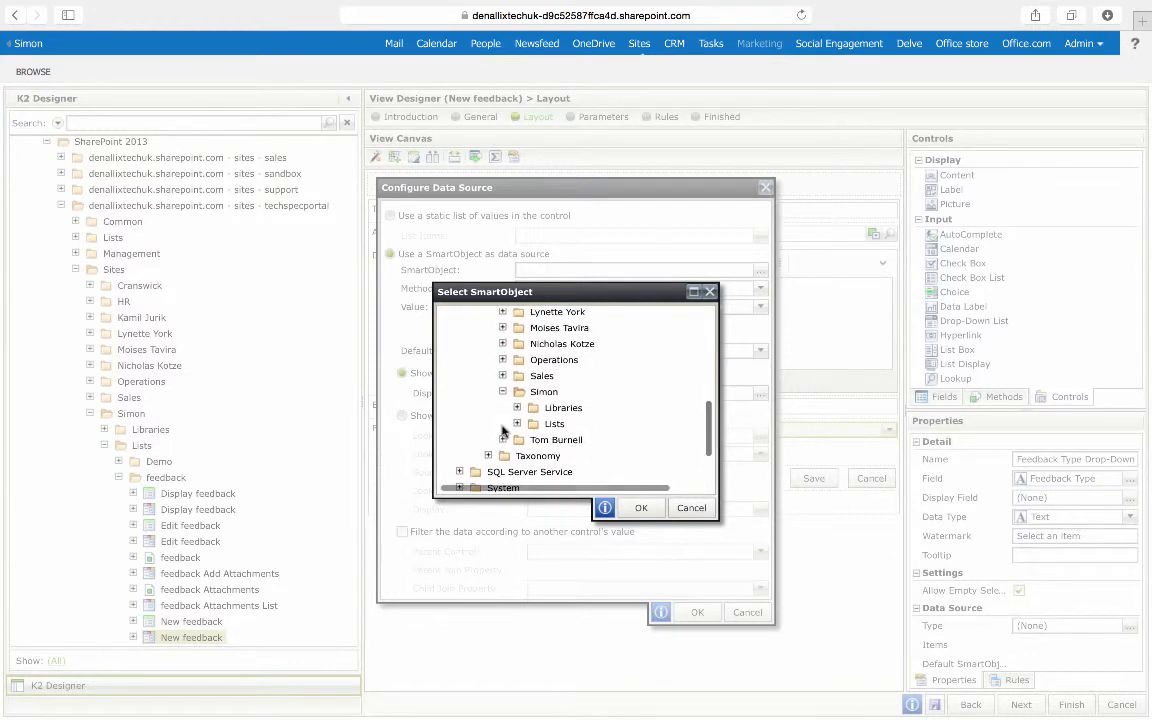
pyautogui.click(516, 424)
pyautogui.scroll(-1, 518, 428)
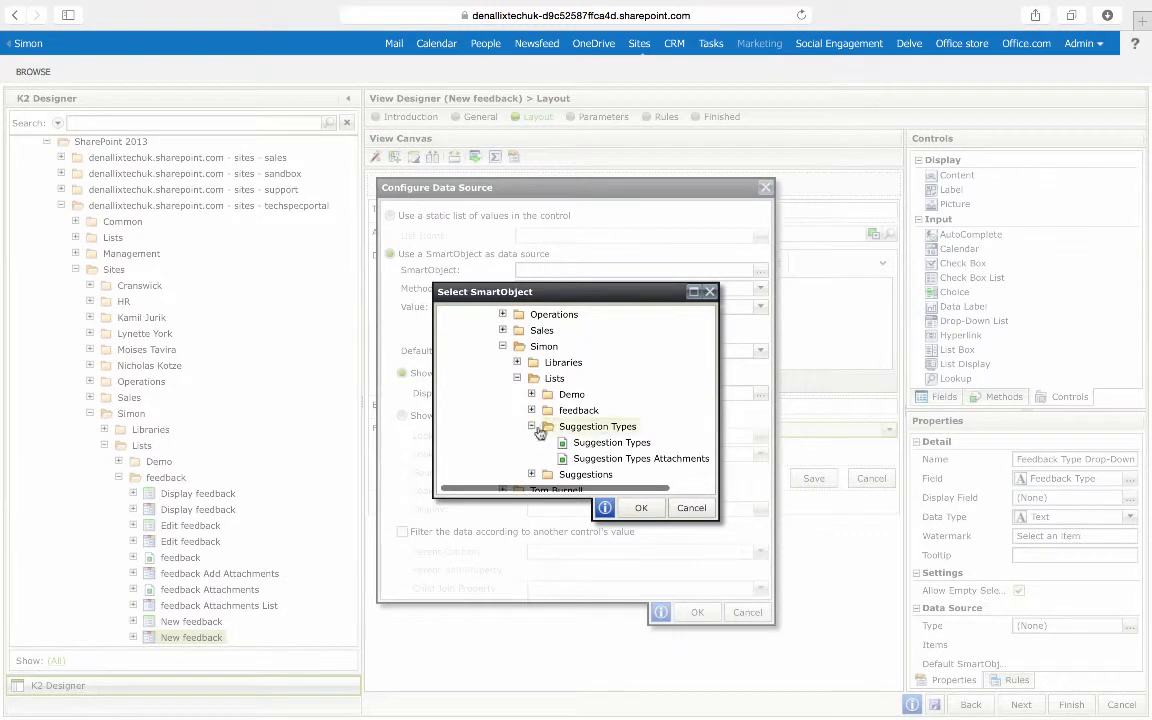
pyautogui.click(611, 442)
pyautogui.click(638, 508)
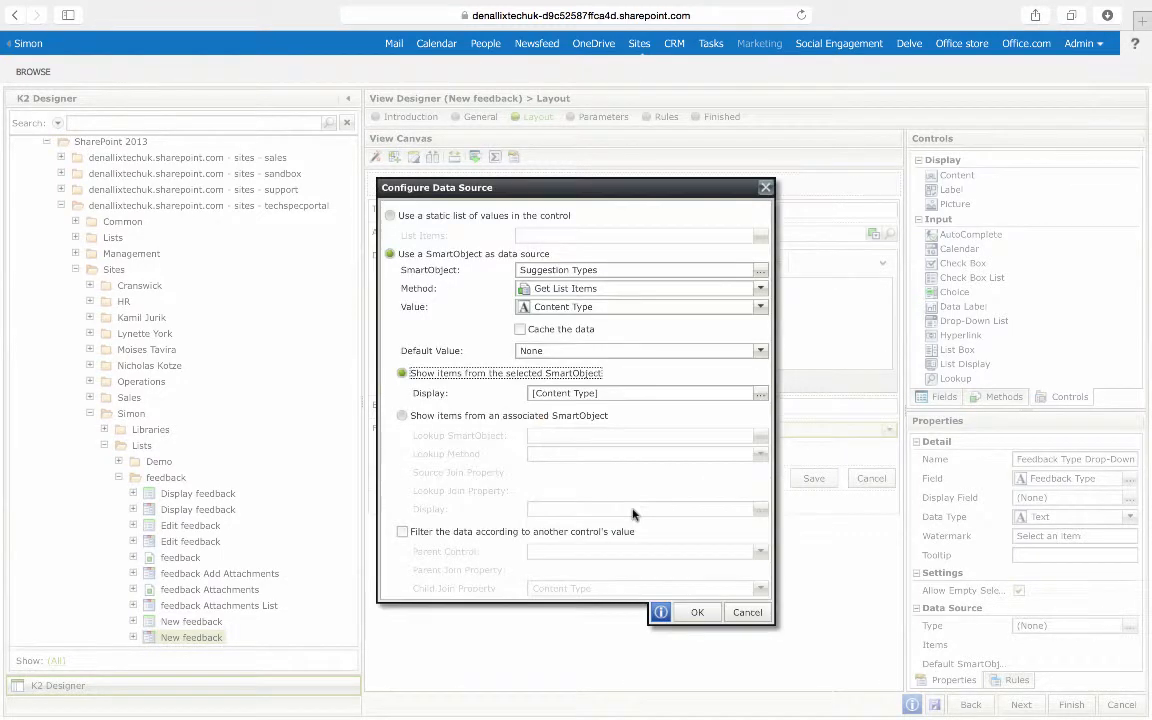
# Step: Change the drop-down's display items from Content Type to the Title field
pyautogui.click(757, 396)
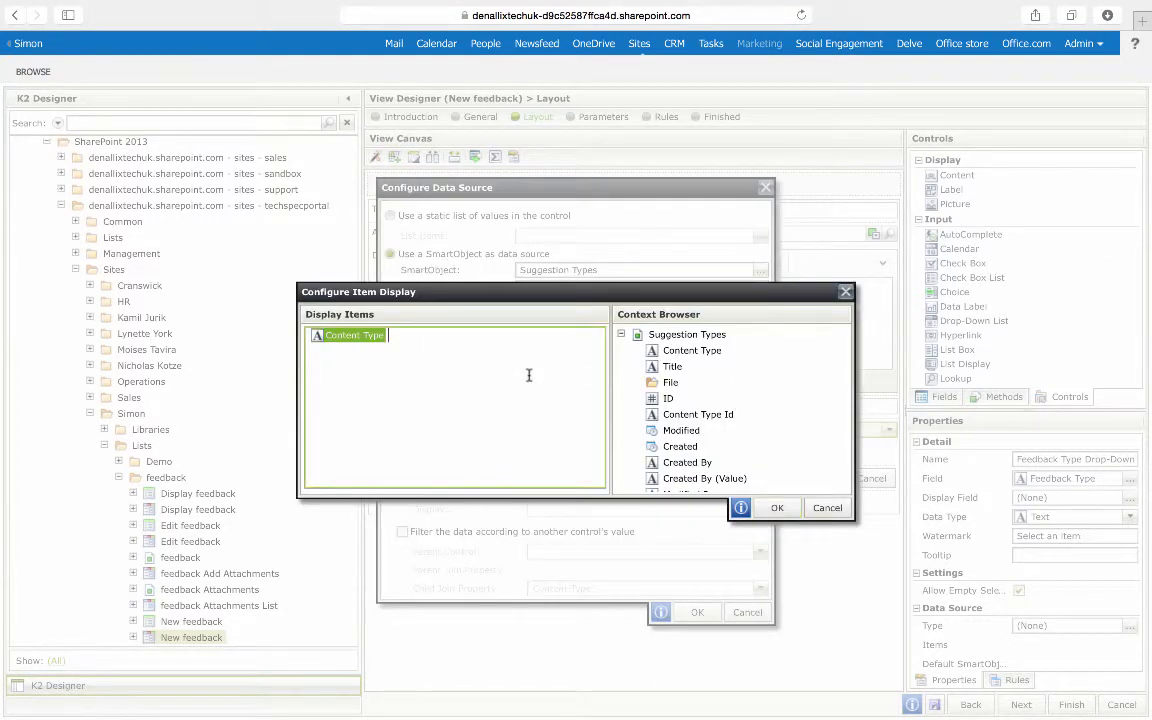
pyautogui.press('BackSpace')
pyautogui.moveTo(668, 367); pyautogui.dragTo(470, 355)
pyautogui.click(775, 507)
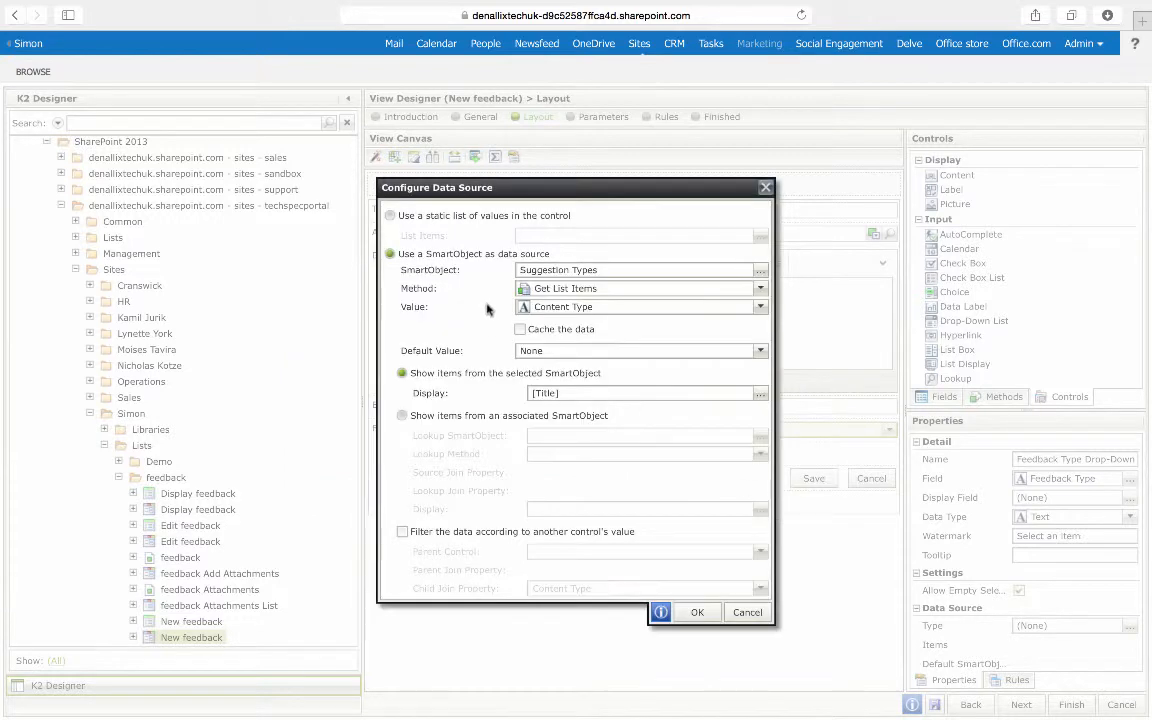
# Step: Set the drop-down's value field to ID and confirm the data source settings
pyautogui.click(760, 306)
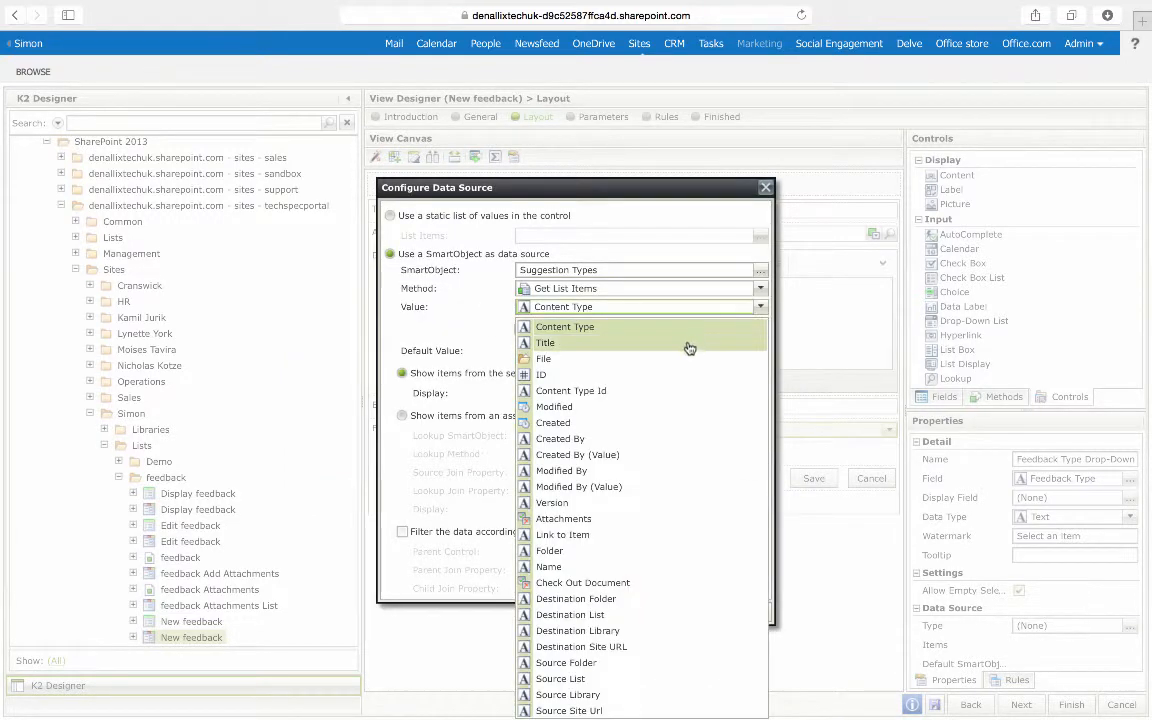
pyautogui.click(675, 374)
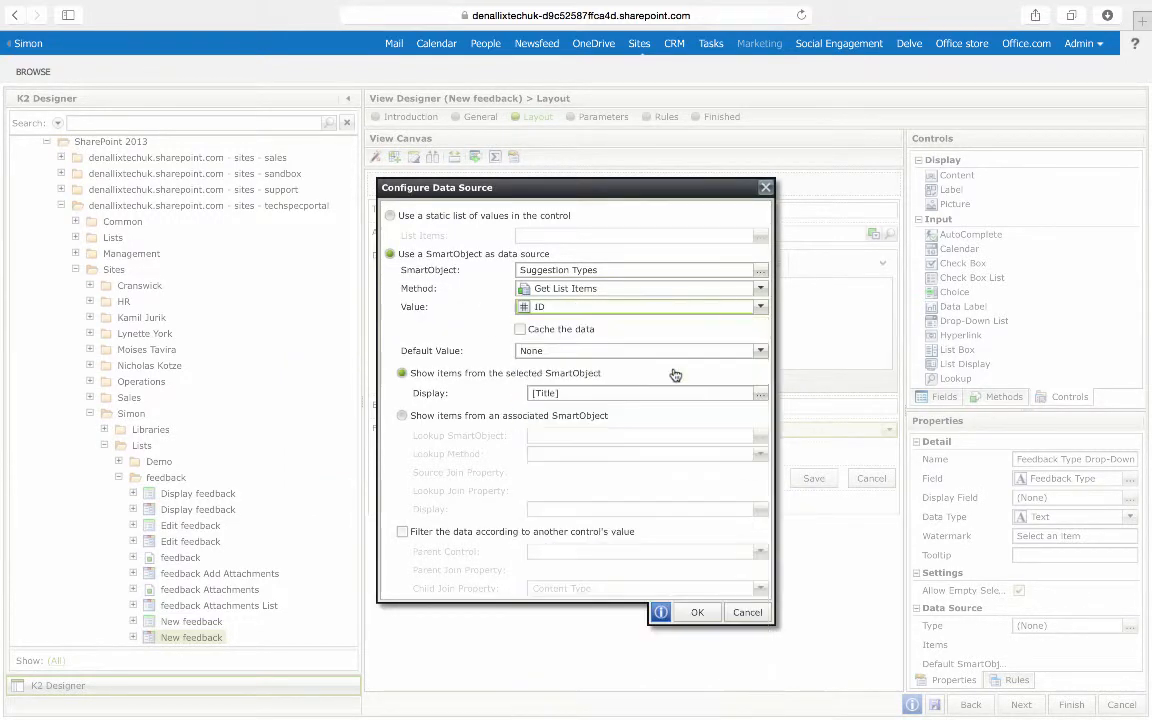
pyautogui.click(690, 612)
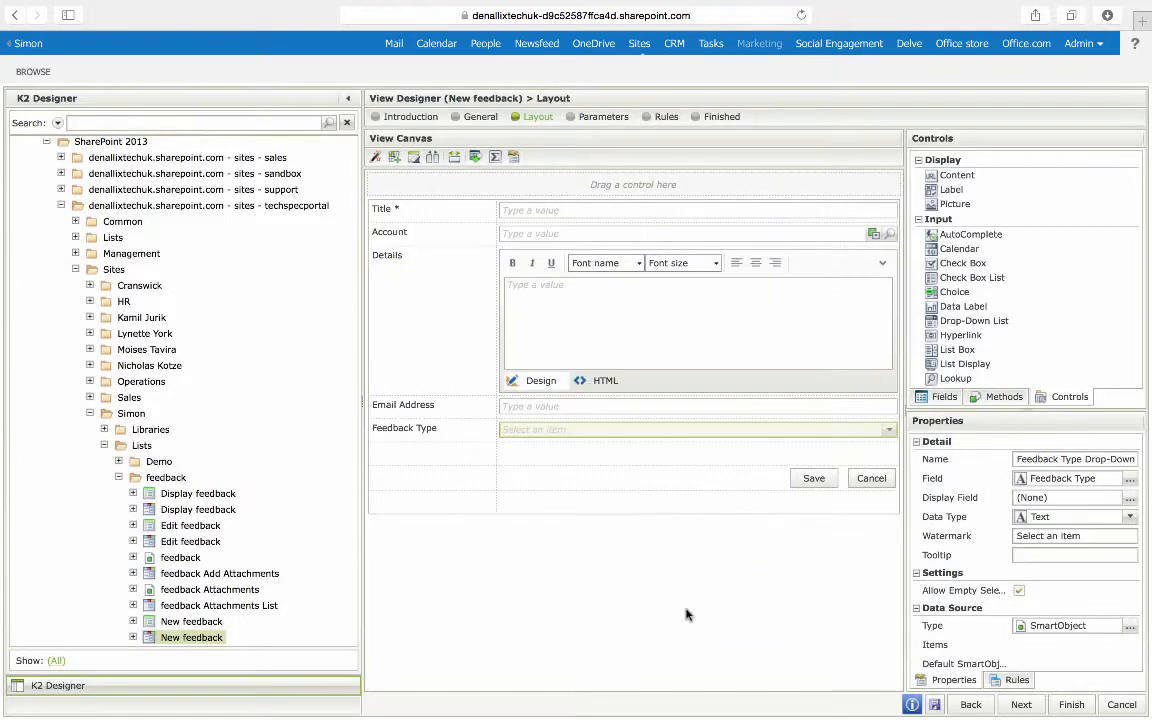
# Step: Apply the Email Address validation pattern to the Email Address text box
pyautogui.click(556, 410)
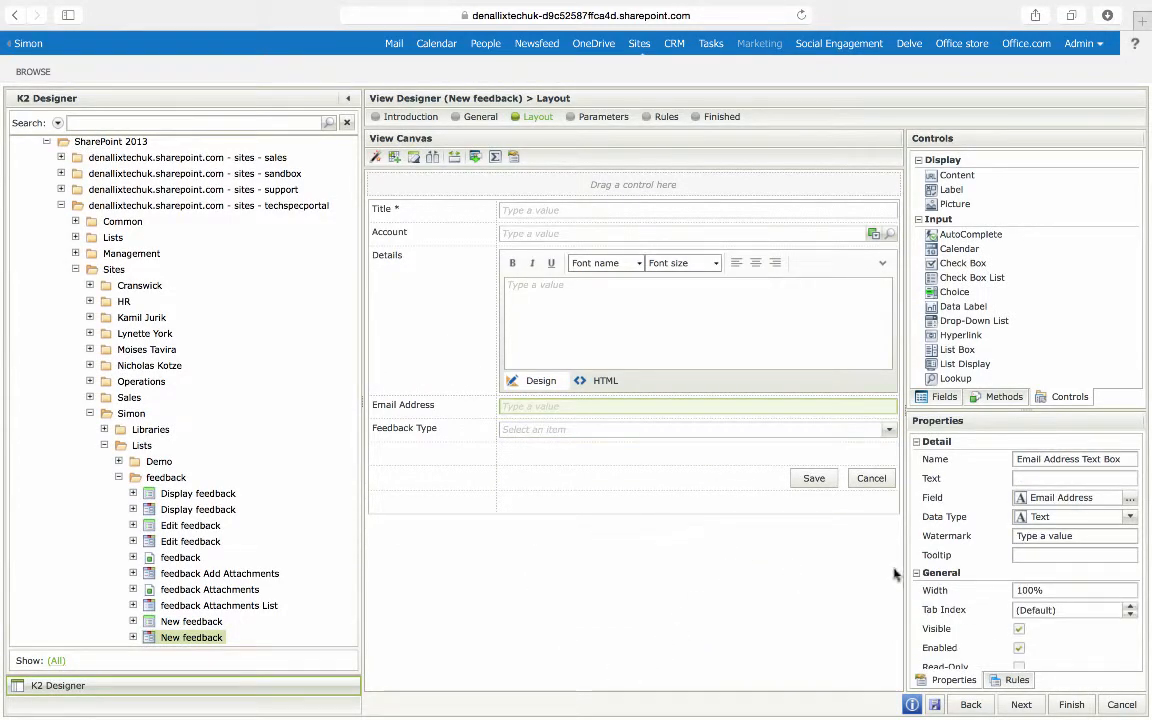
pyautogui.scroll(-3, 1125, 555)
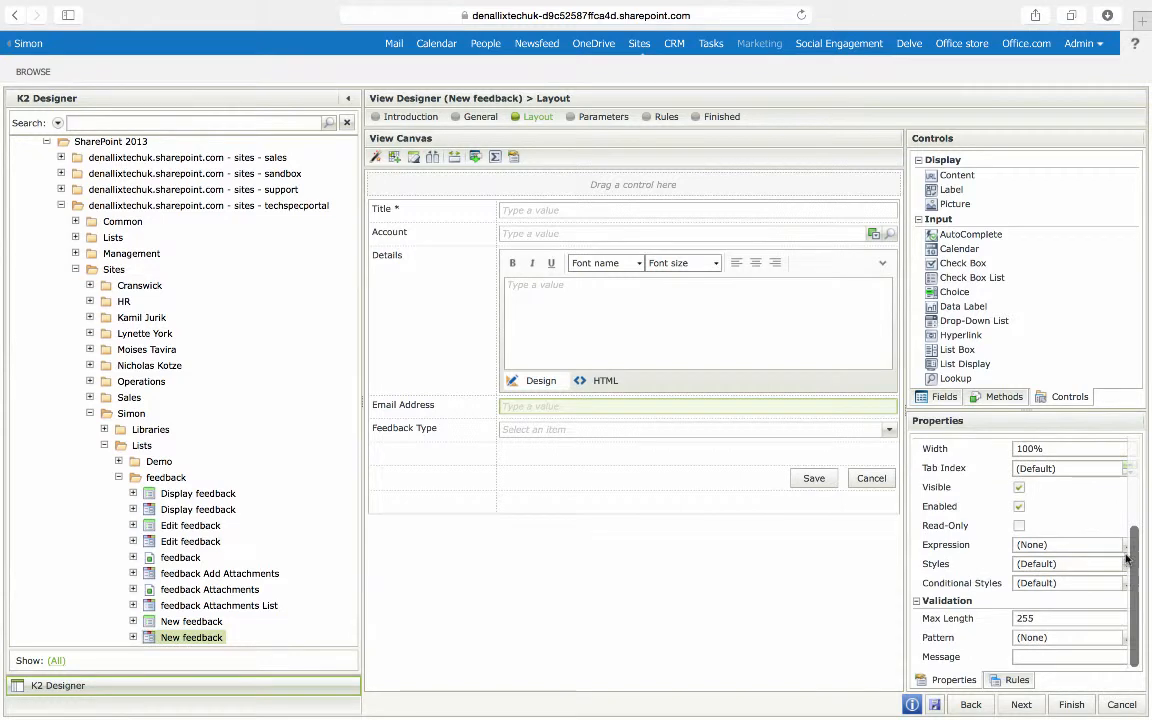
pyautogui.click(1127, 640)
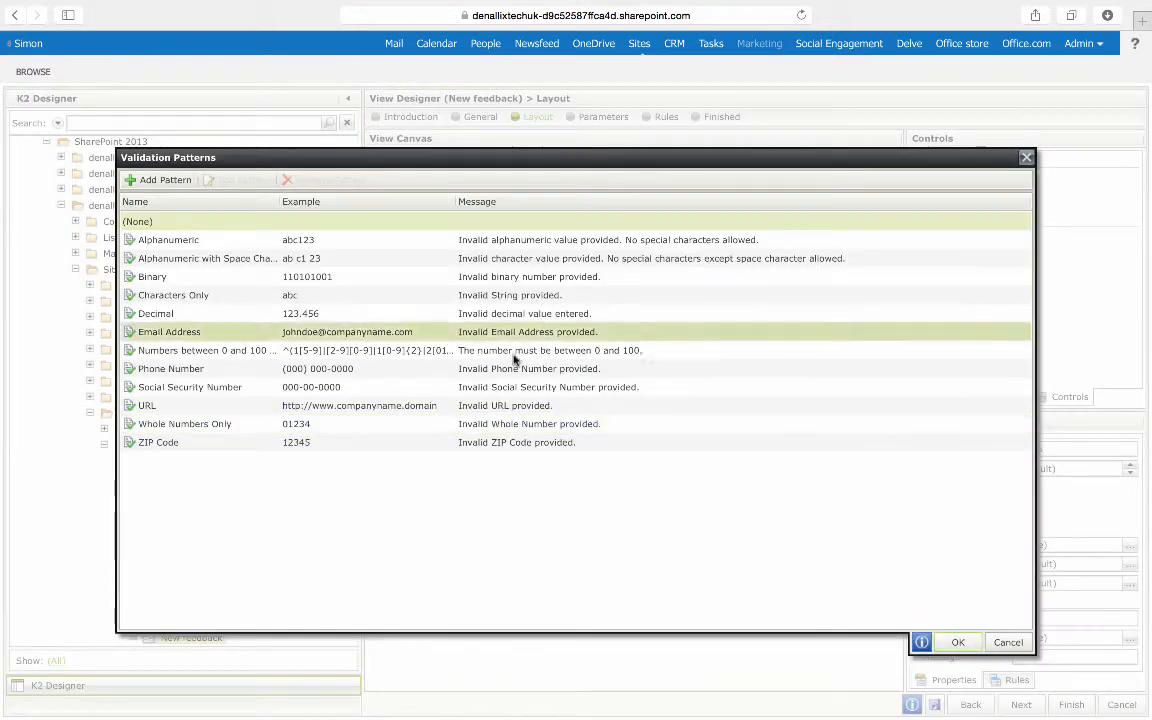
pyautogui.click(321, 333)
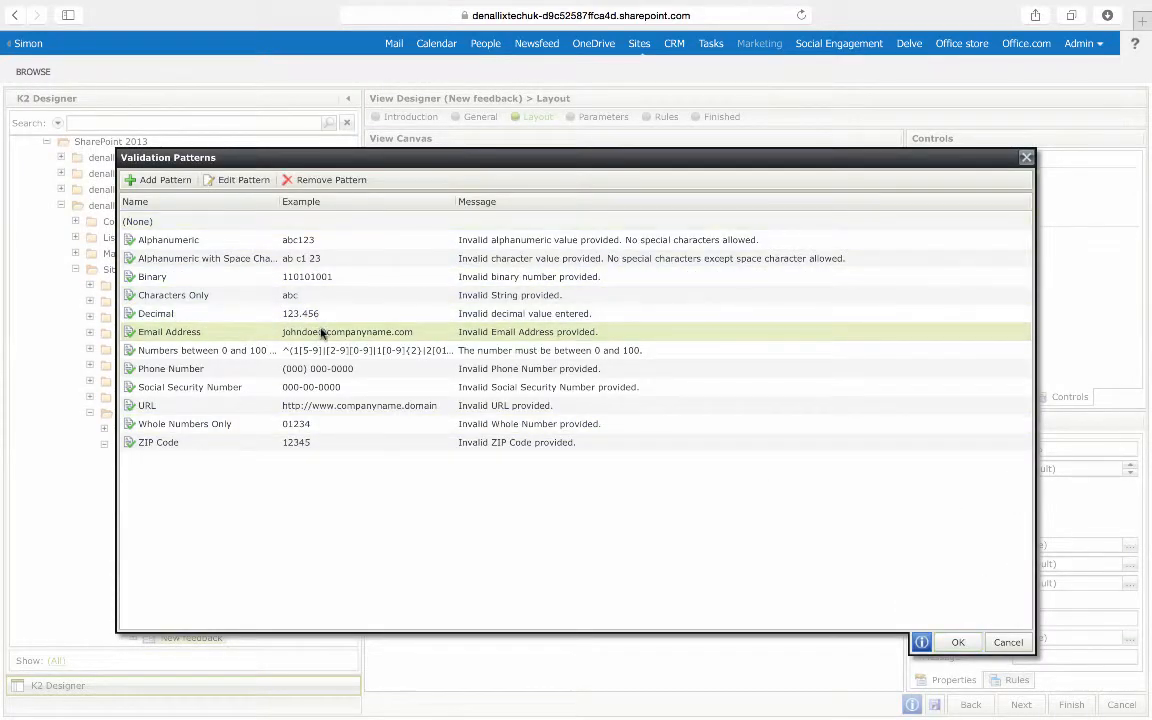
pyautogui.click(950, 642)
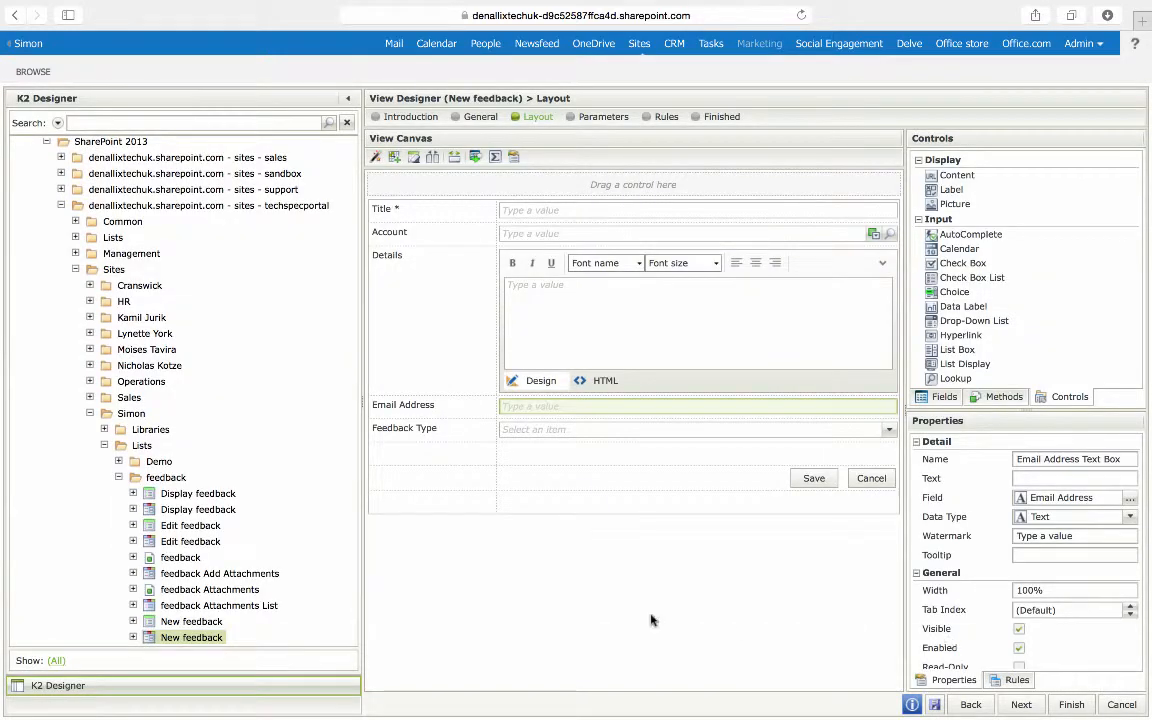
# Step: Finish the New feedback view and check it back in
pyautogui.click(1071, 705)
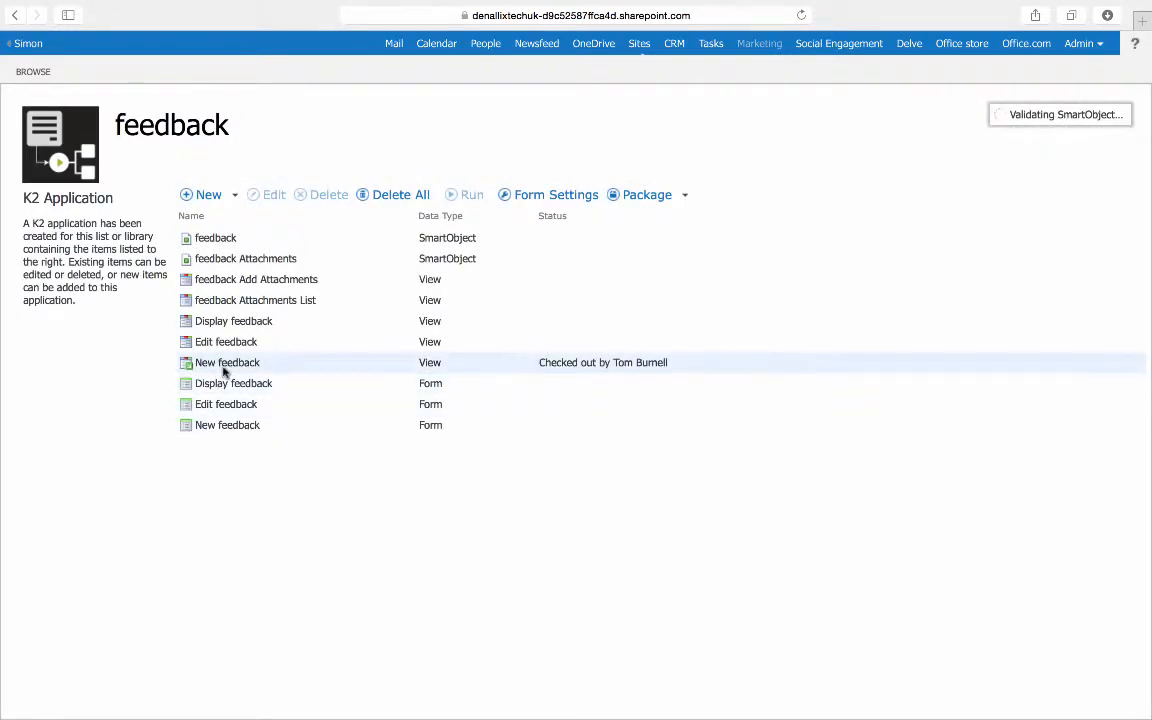
pyautogui.rightClick(224, 371)
pyautogui.click(284, 453)
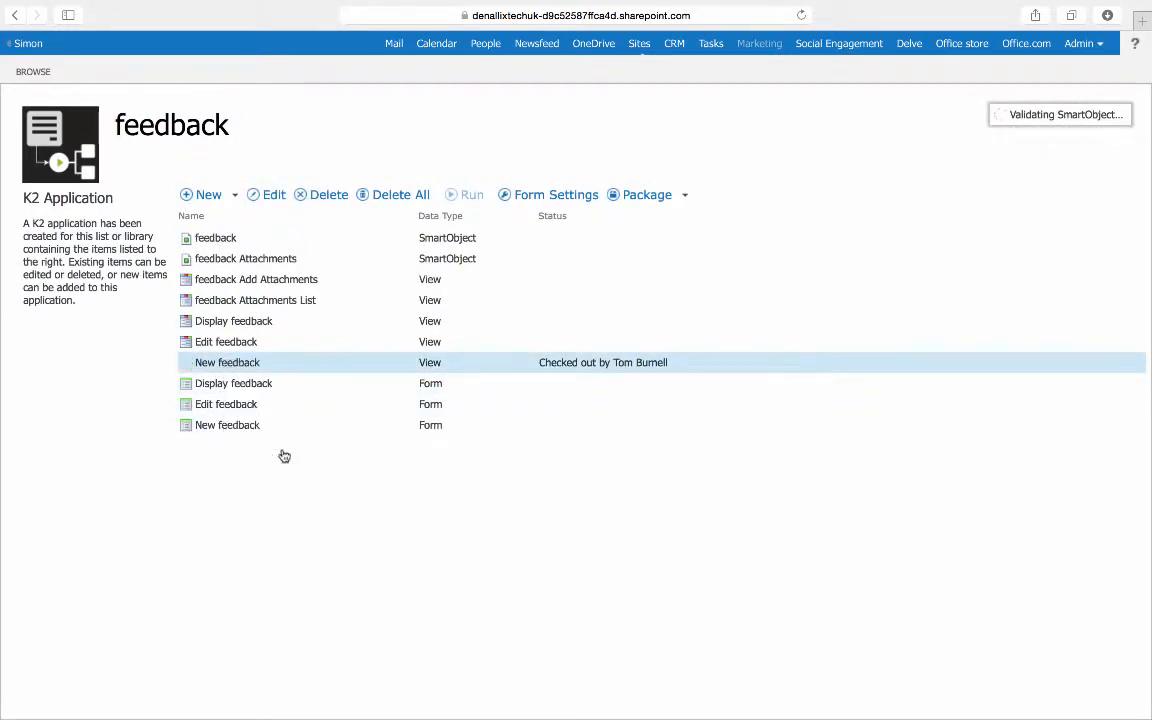
# Step: Open the New feedback form for editing
pyautogui.click(203, 430)
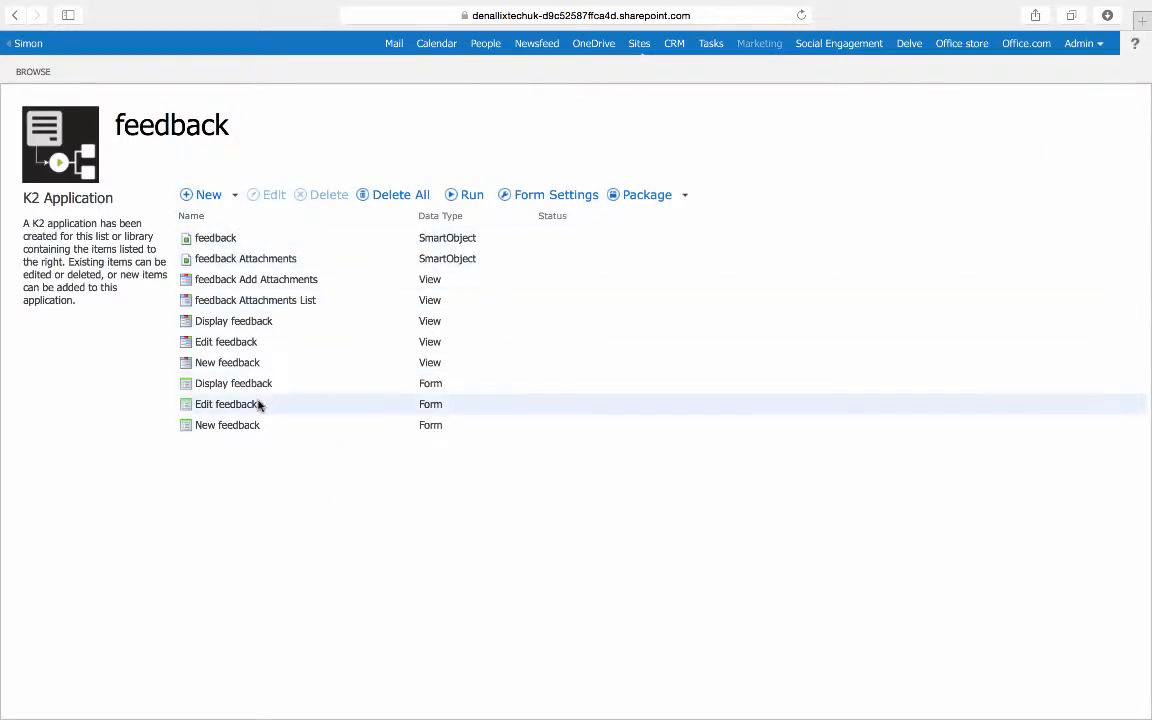
pyautogui.click(240, 430)
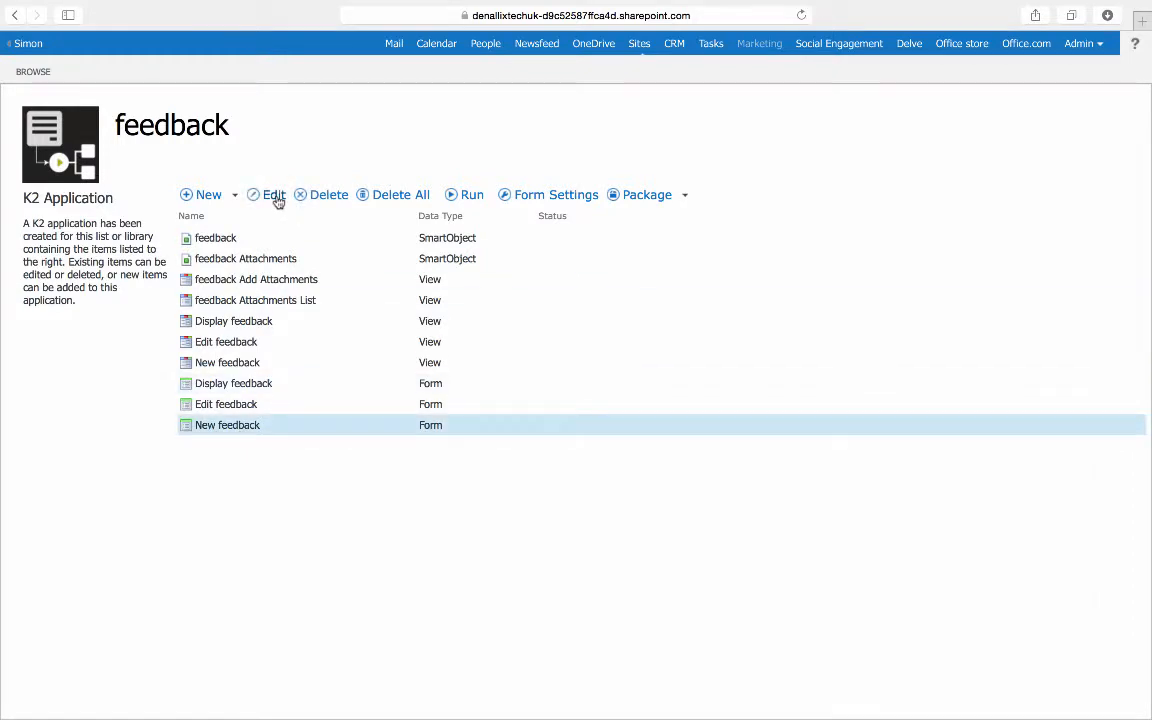
pyautogui.click(273, 195)
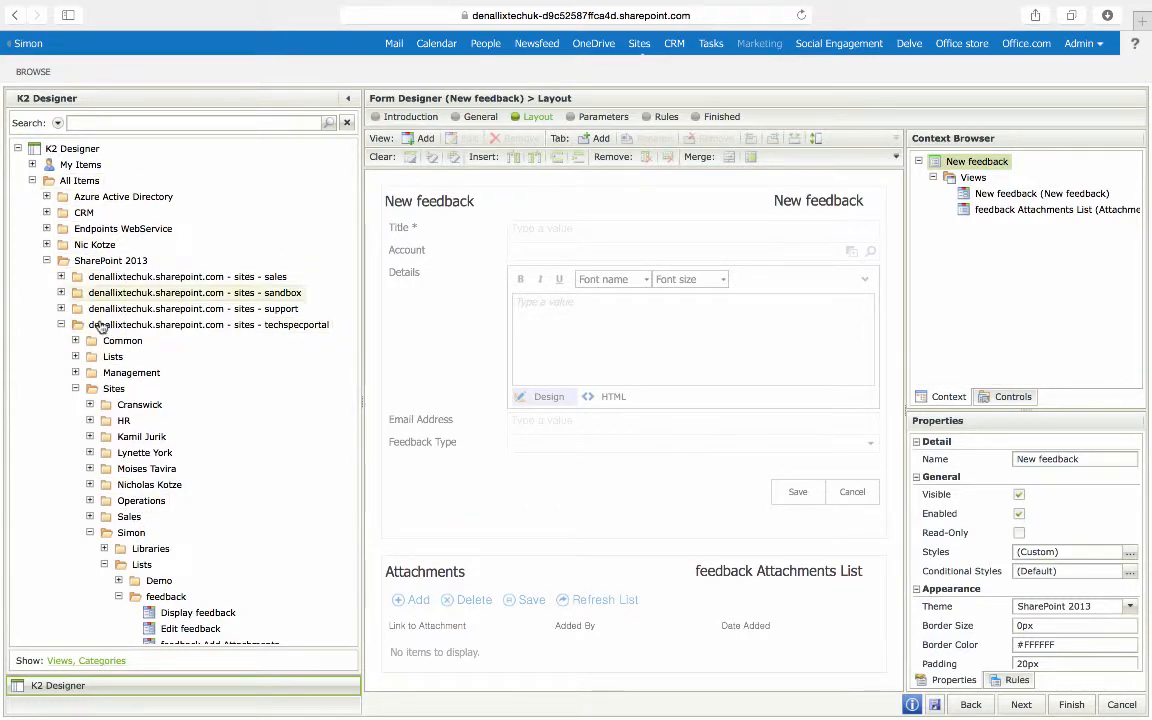
# Step: Add the CRM.Account.RO.ItemView view from the CRM category to the form beside the New feedback view
pyautogui.click(46, 212)
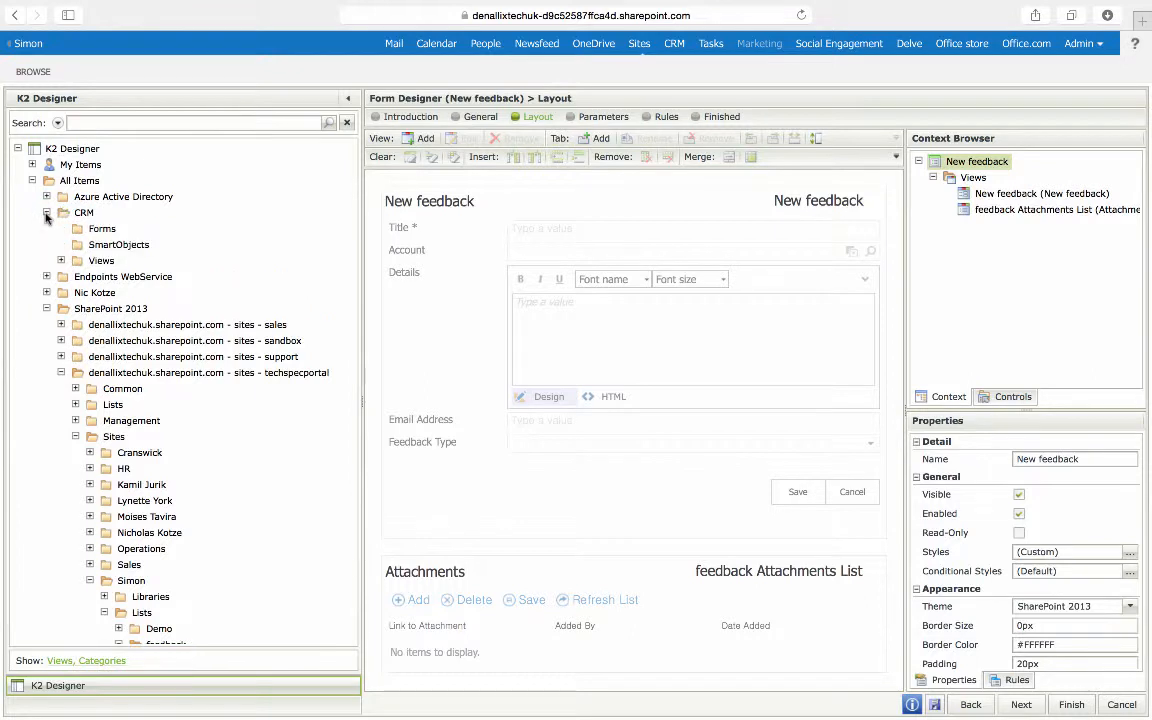
pyautogui.click(61, 261)
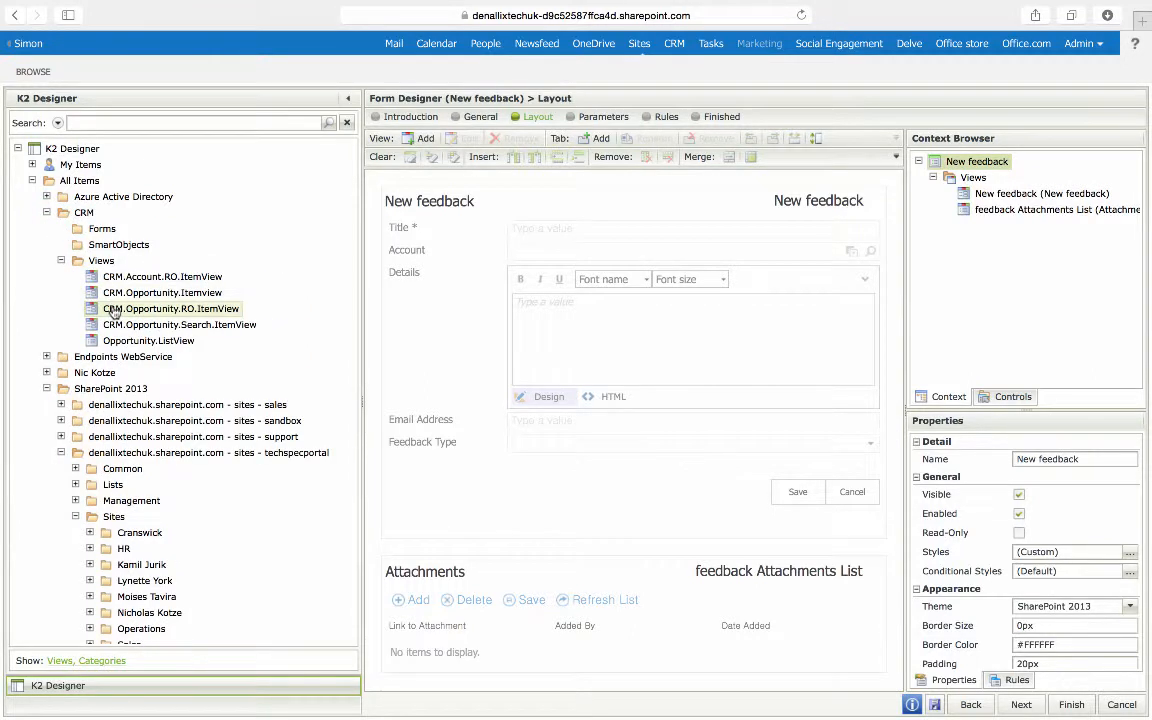
pyautogui.moveTo(125, 280); pyautogui.dragTo(875, 314)
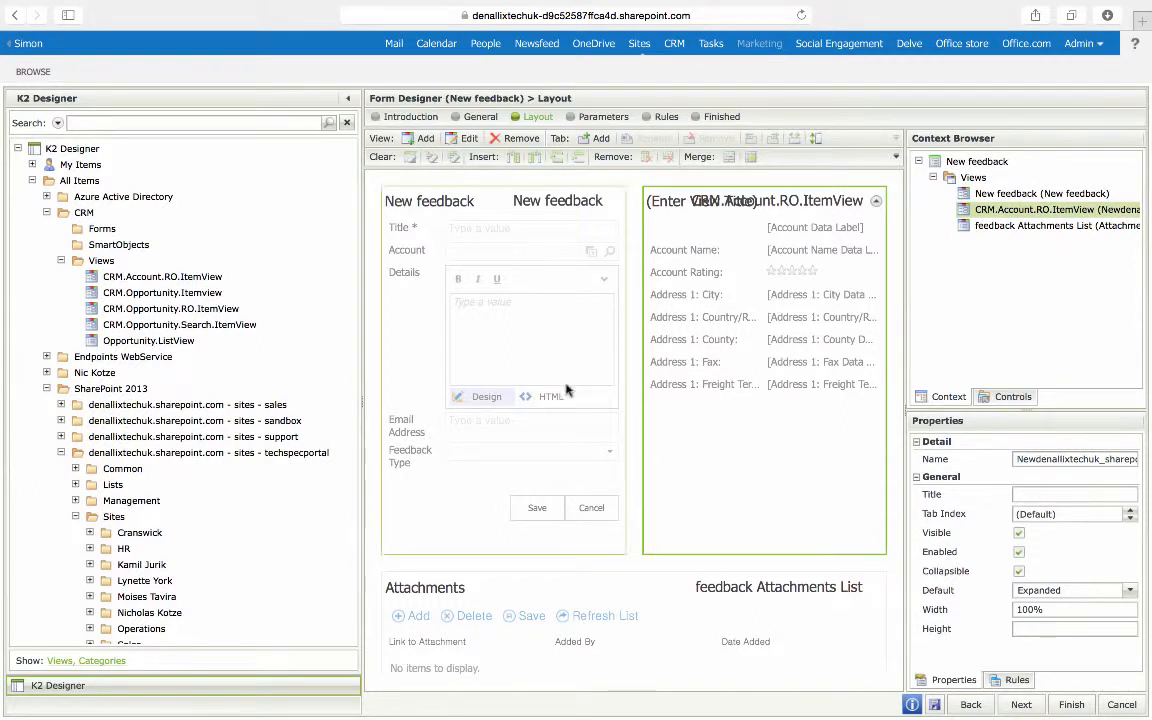
# Step: Check out the form while starting a rule on the New feedback view
pyautogui.click(467, 400)
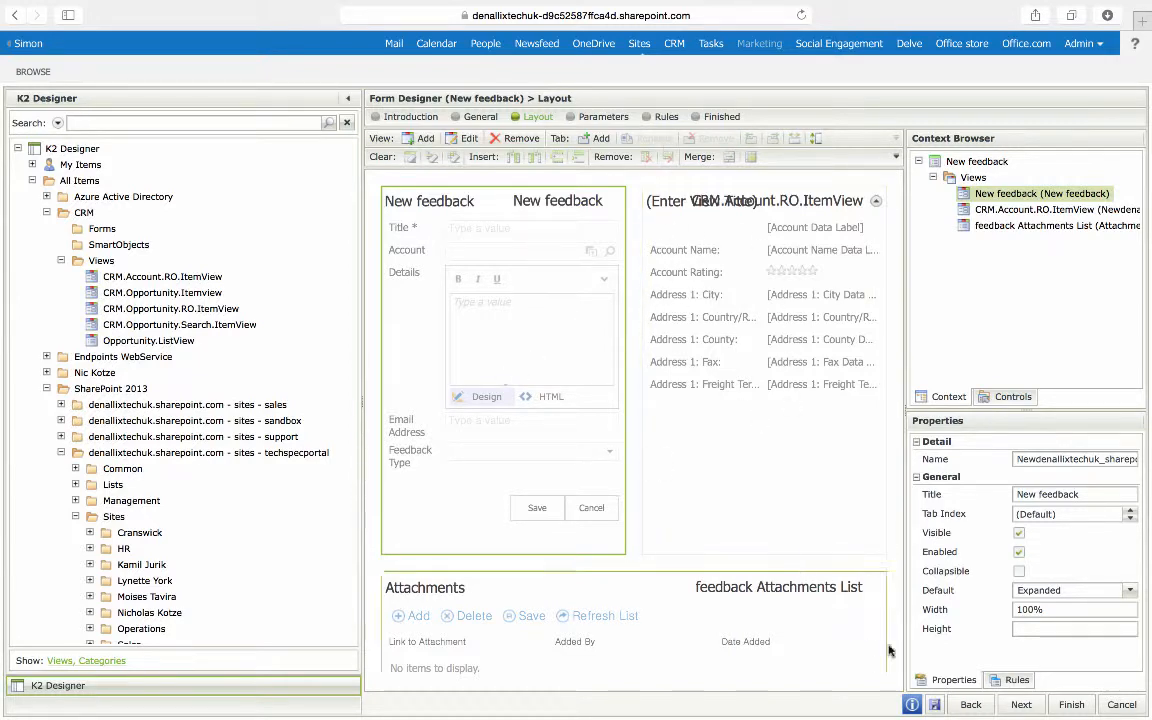
pyautogui.click(1015, 680)
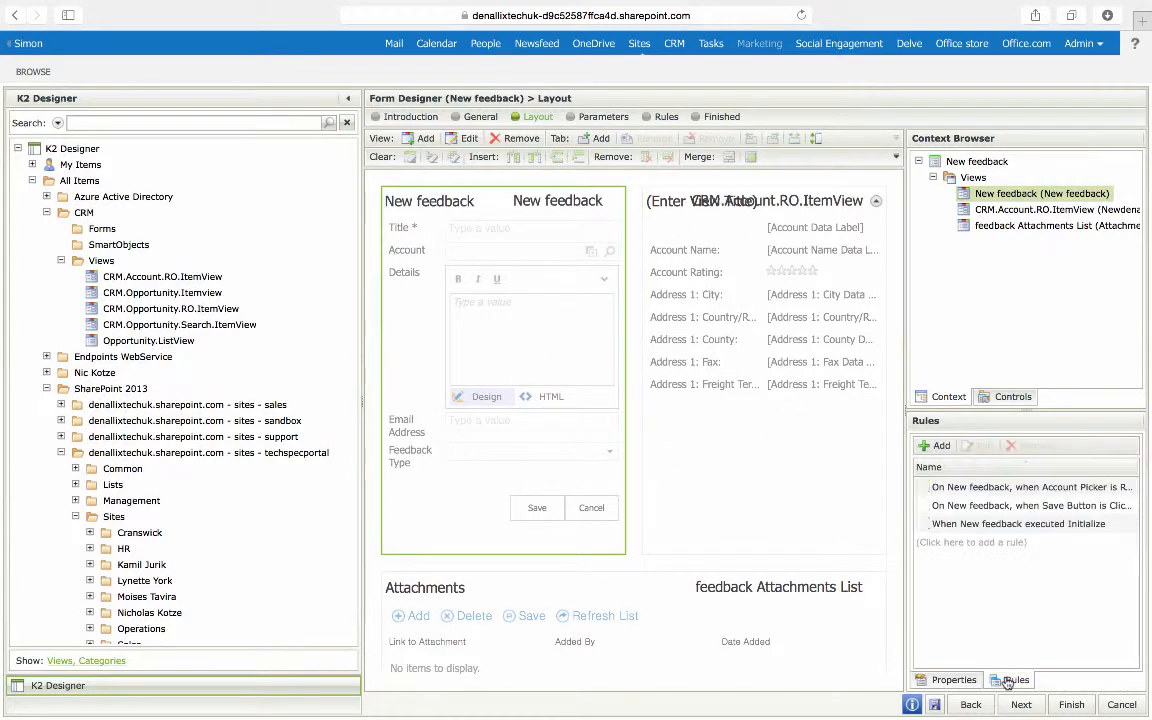
pyautogui.click(937, 445)
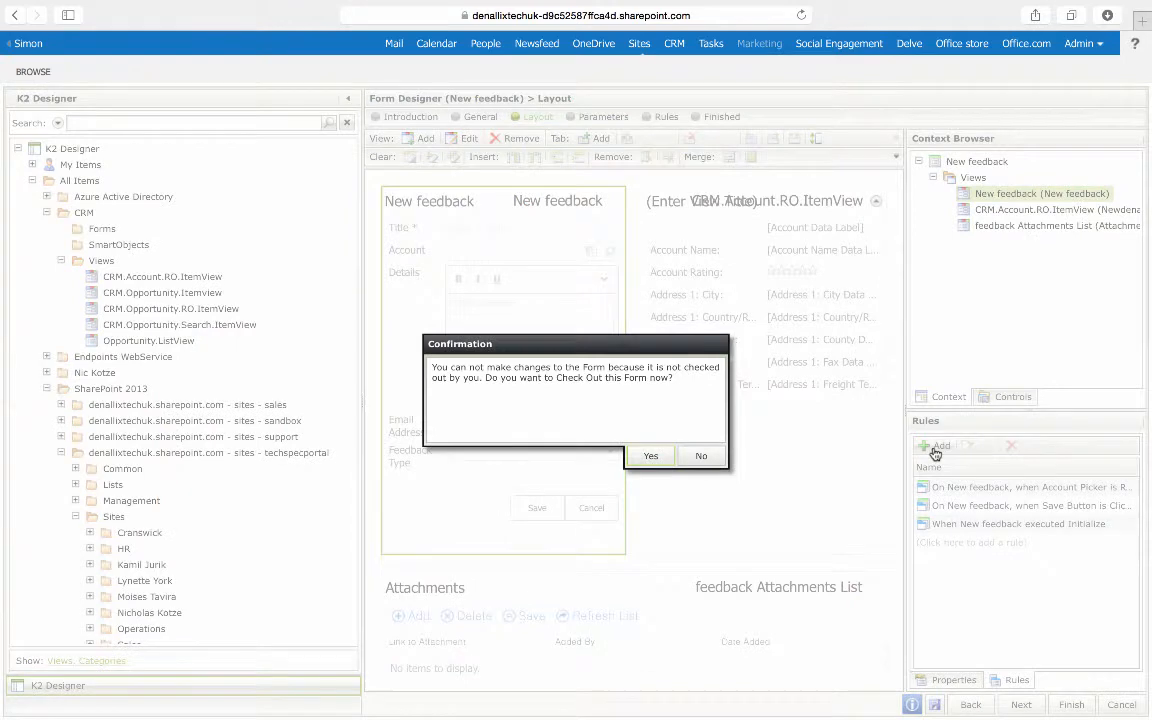
pyautogui.click(651, 458)
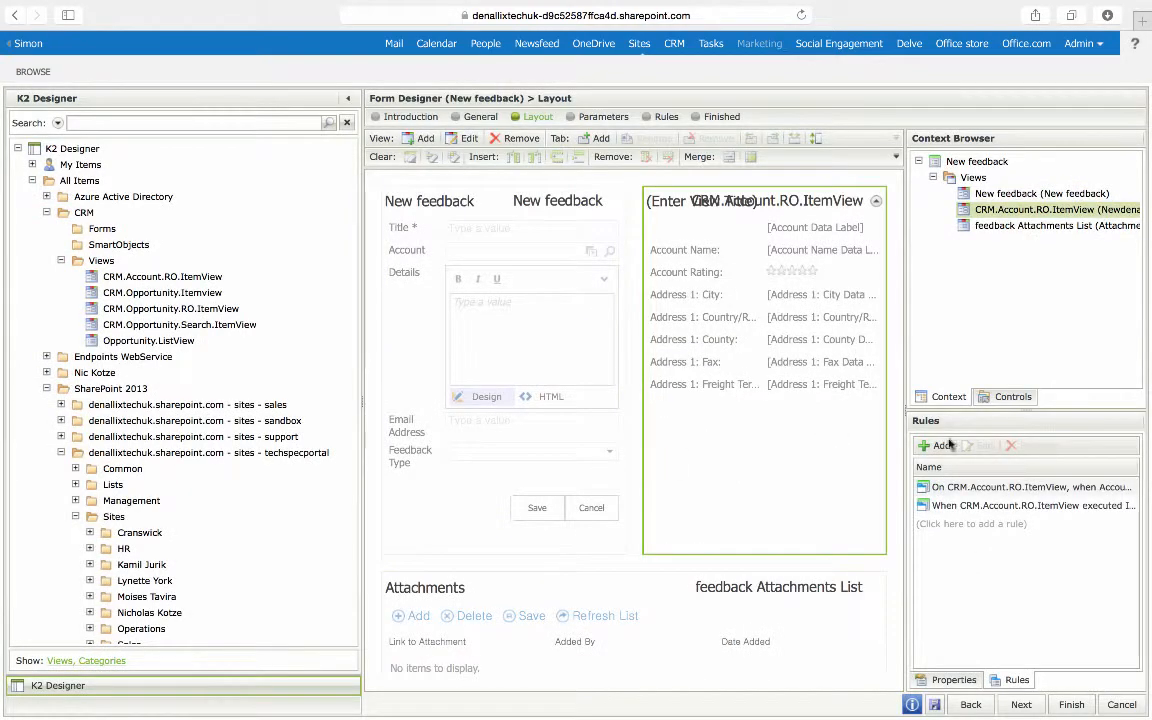
# Step: Start a rule on the New feedback view that fires when the Account Picker is Changed
pyautogui.click(583, 428)
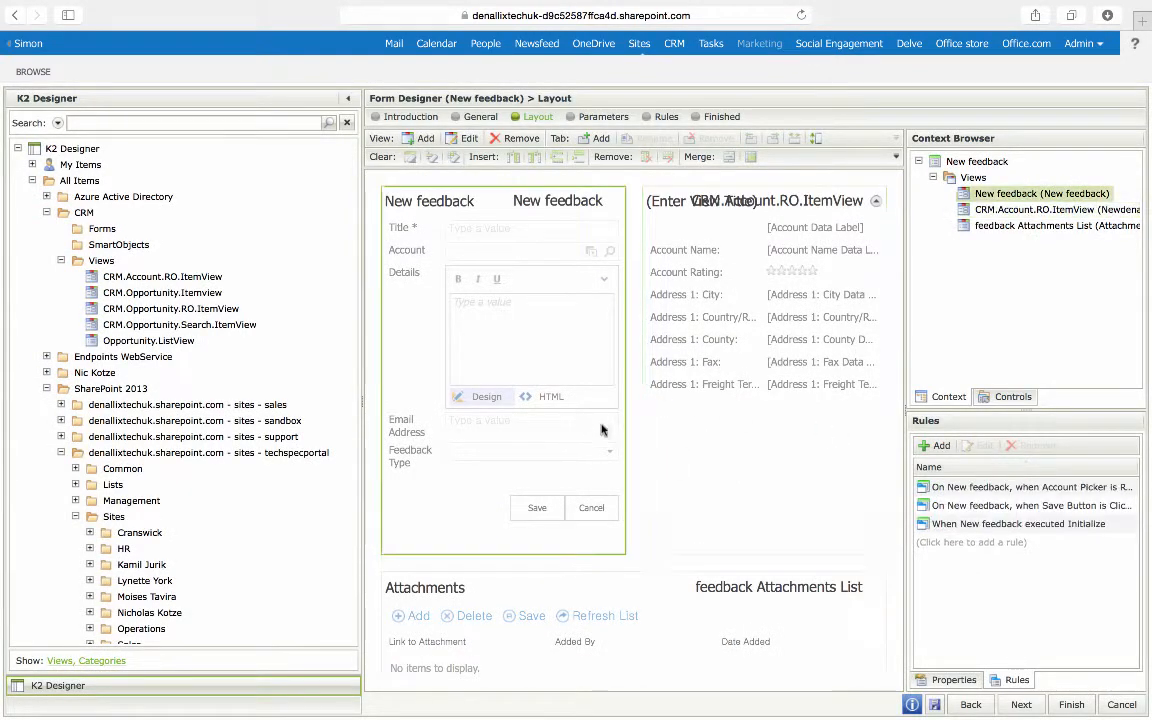
pyautogui.click(934, 447)
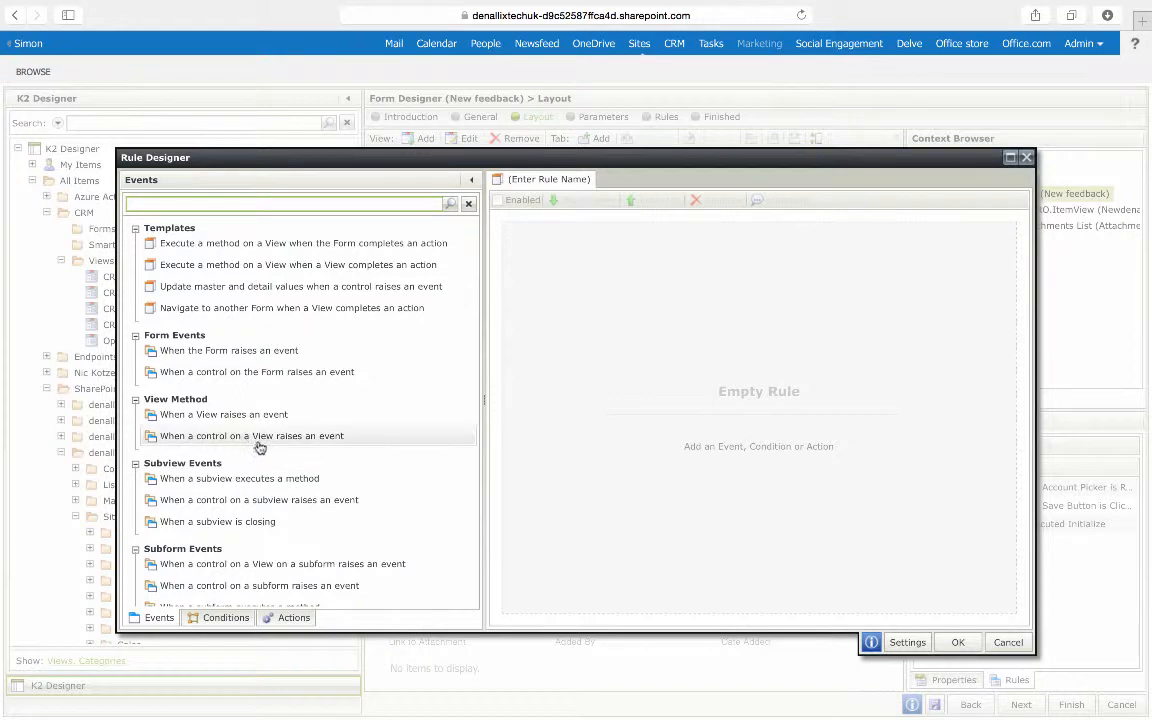
pyautogui.click(258, 444)
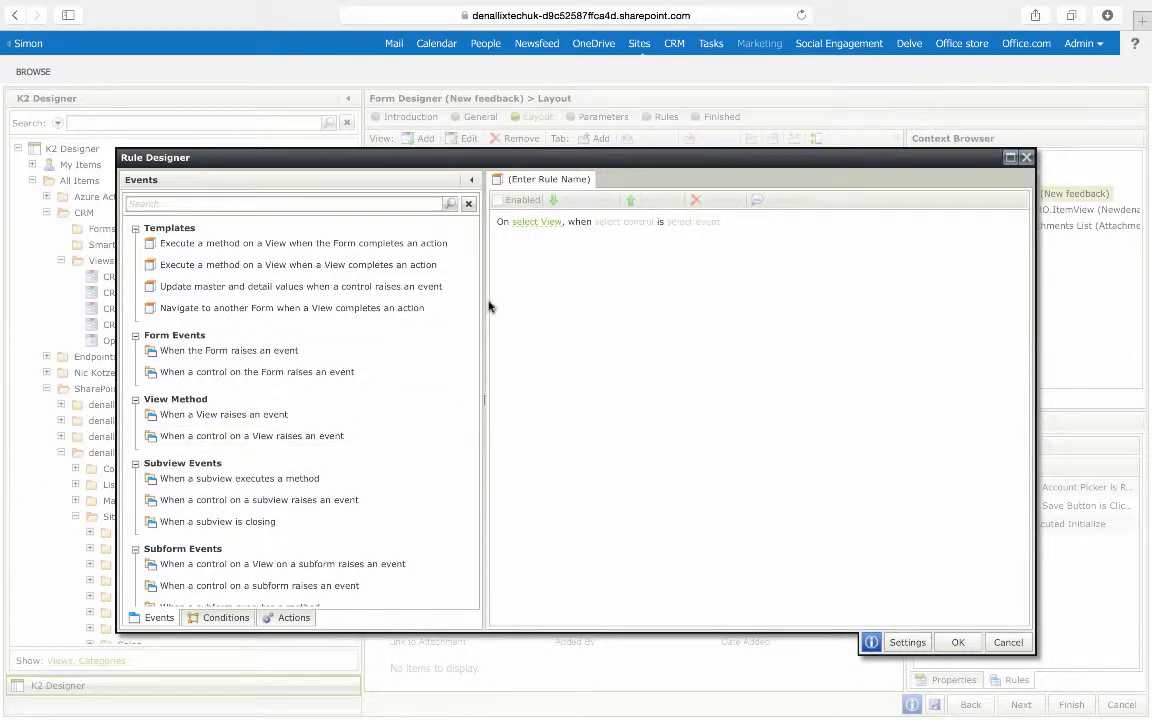
pyautogui.click(540, 224)
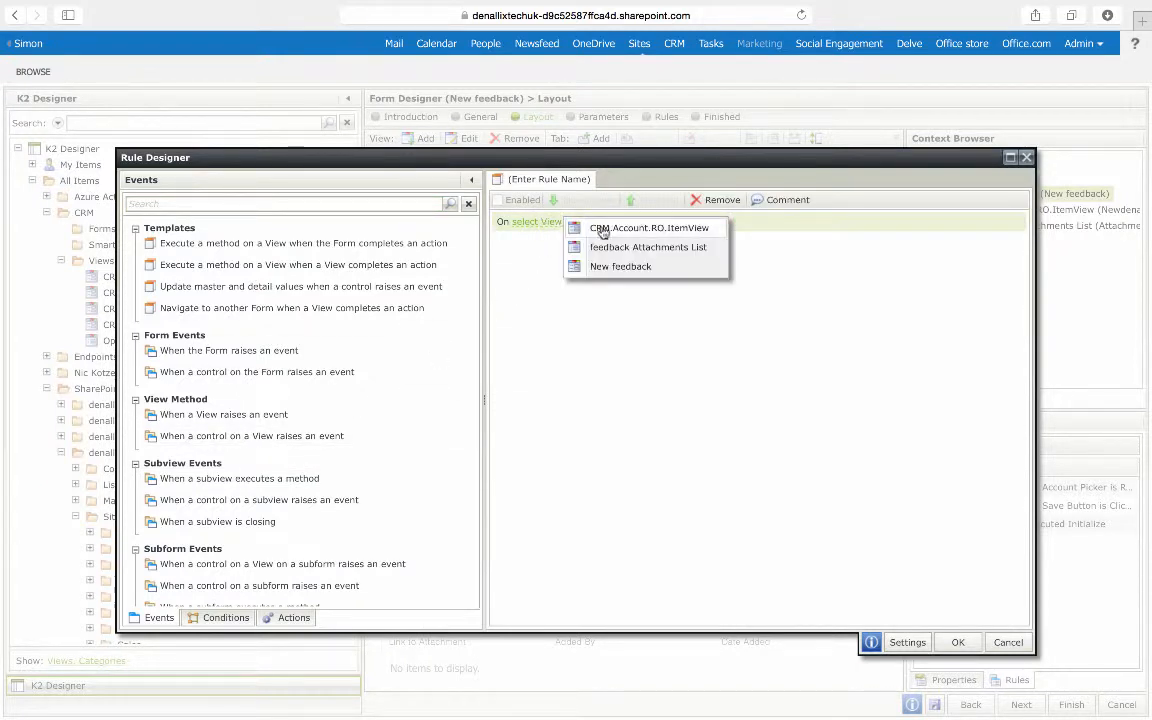
pyautogui.click(619, 266)
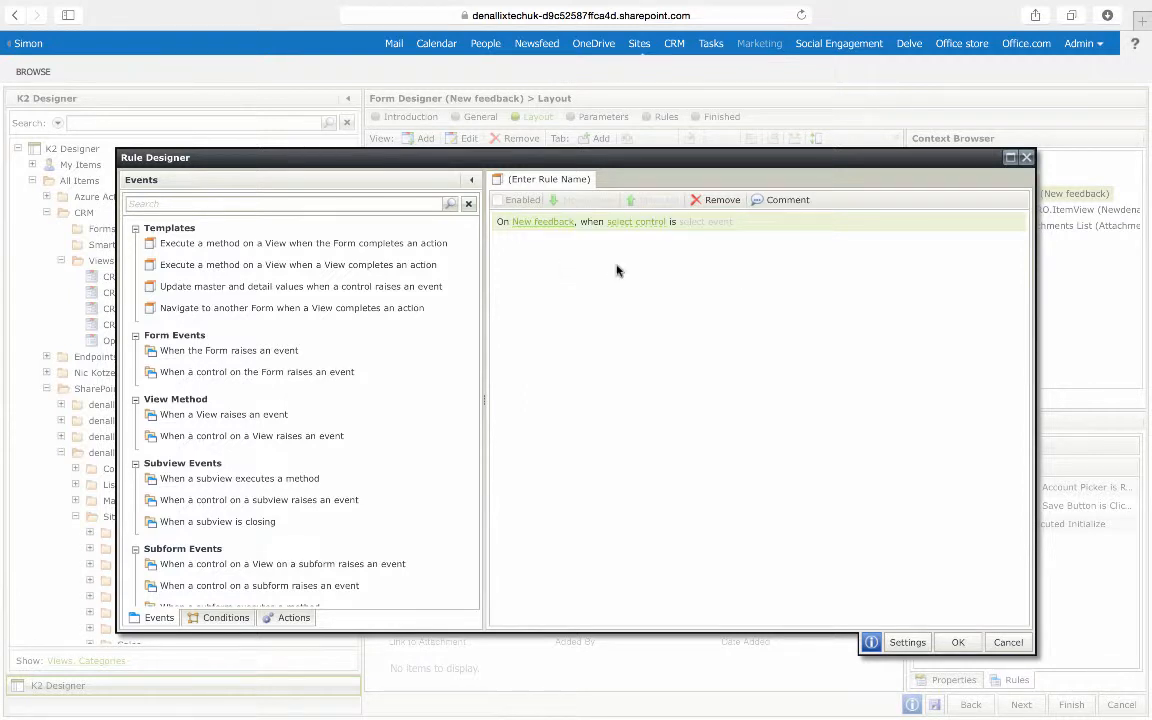
pyautogui.click(636, 223)
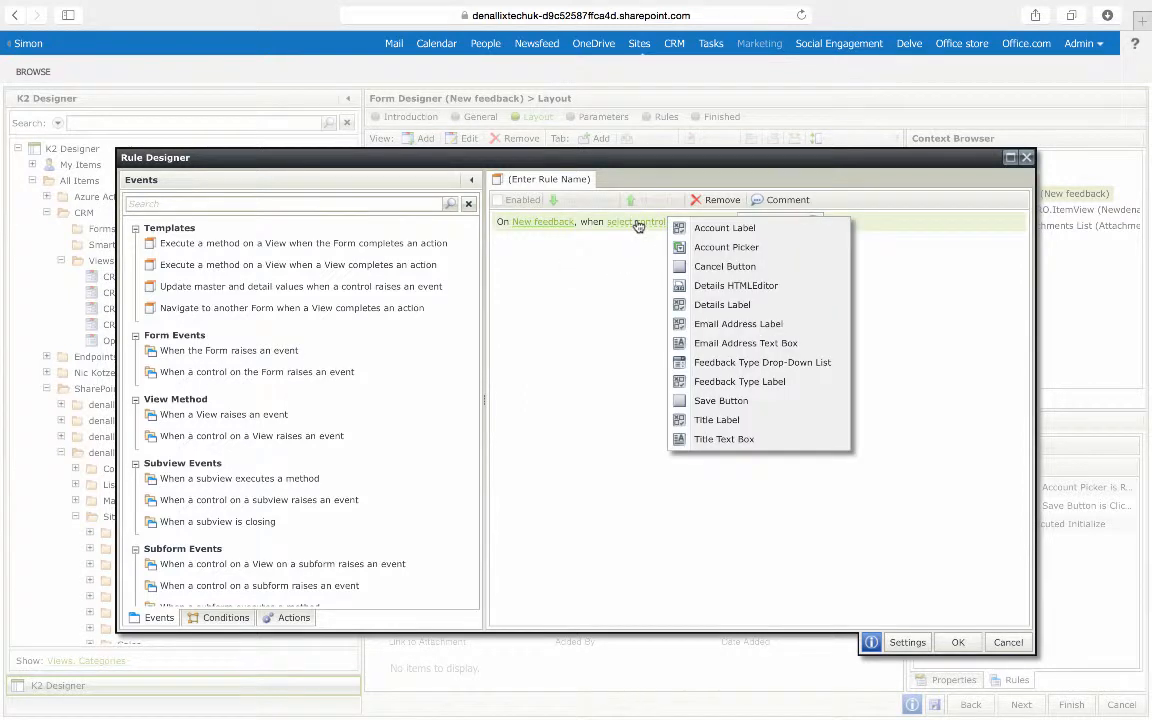
pyautogui.click(704, 251)
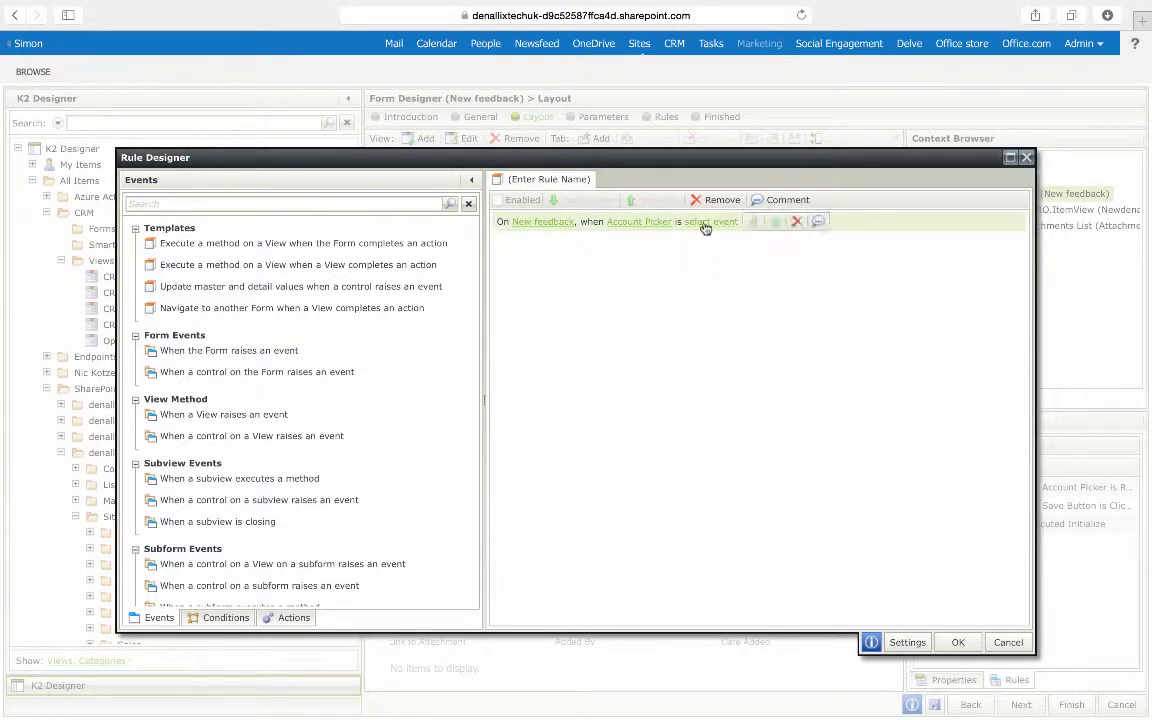
pyautogui.click(705, 222)
pyautogui.click(783, 228)
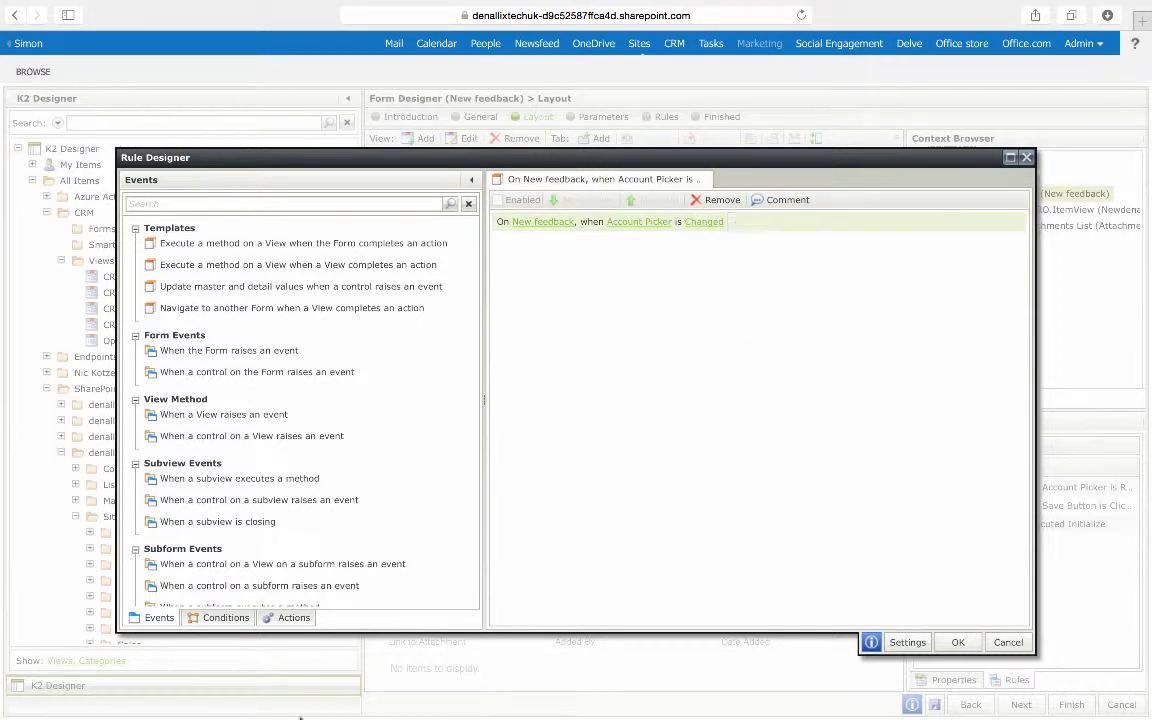
# Step: Add a Transfer data action to the rule and open its configuration
pyautogui.click(294, 618)
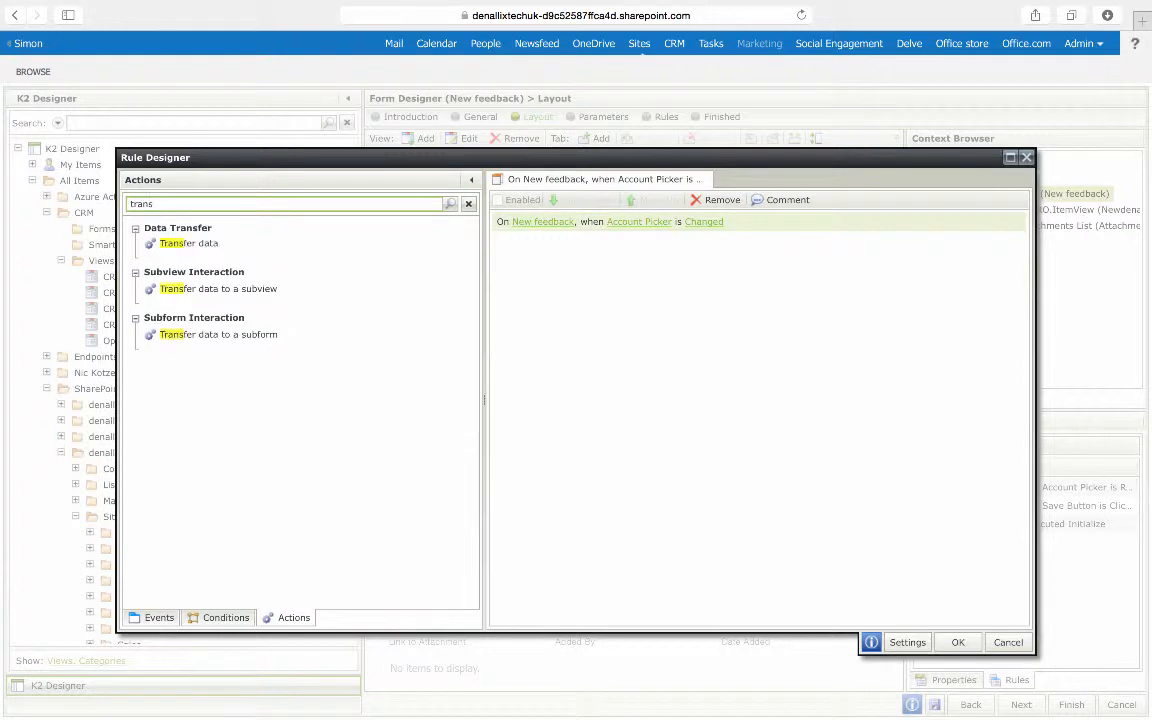
pyautogui.doubleClick(178, 245)
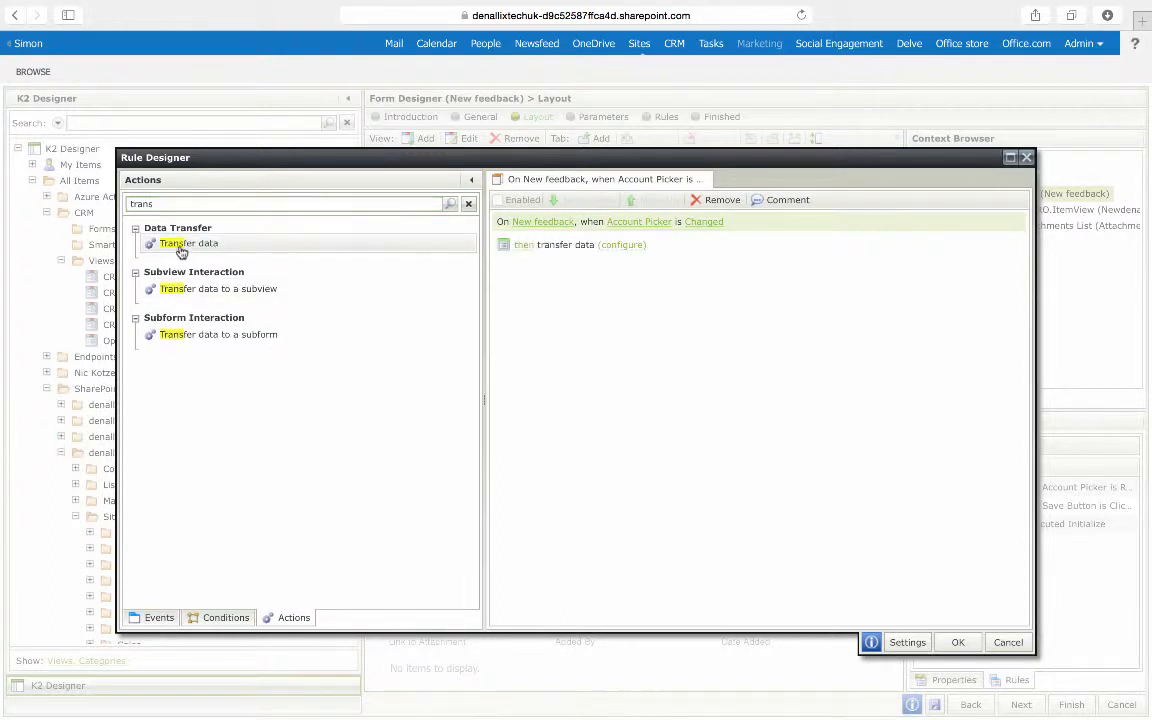
pyautogui.click(614, 246)
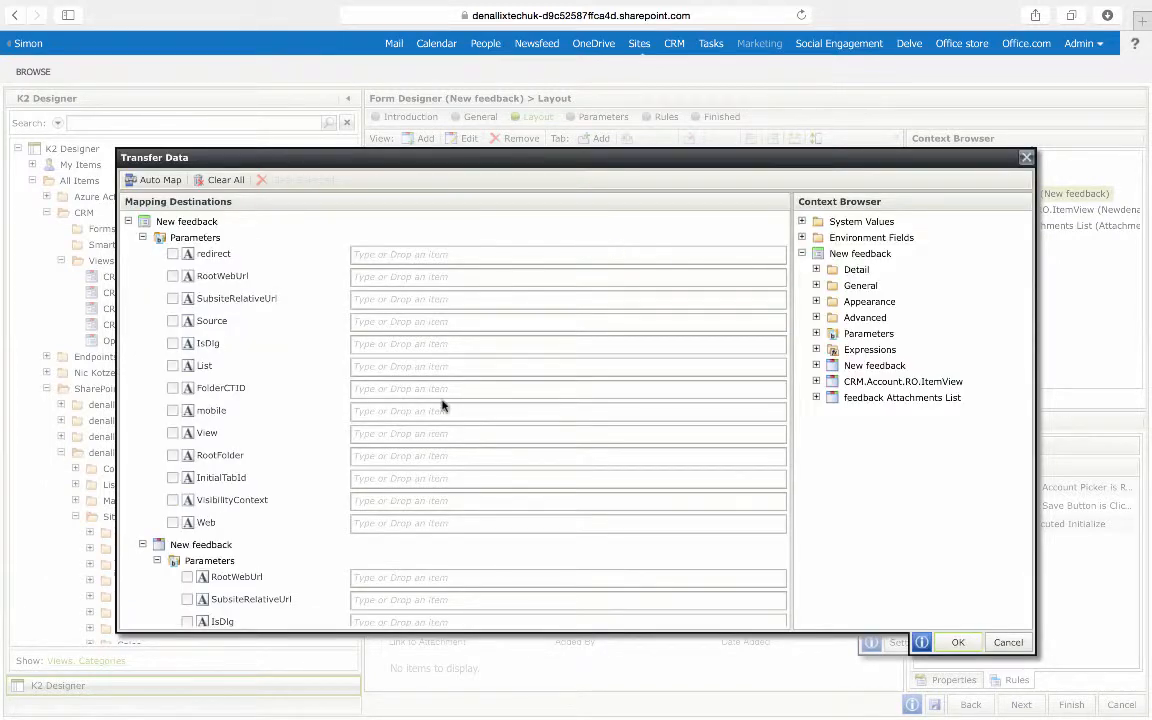
# Step: Map the New feedback Account Picker onto the CRM view's Account Data Label and save the rule
pyautogui.scroll(-10, 443, 405)
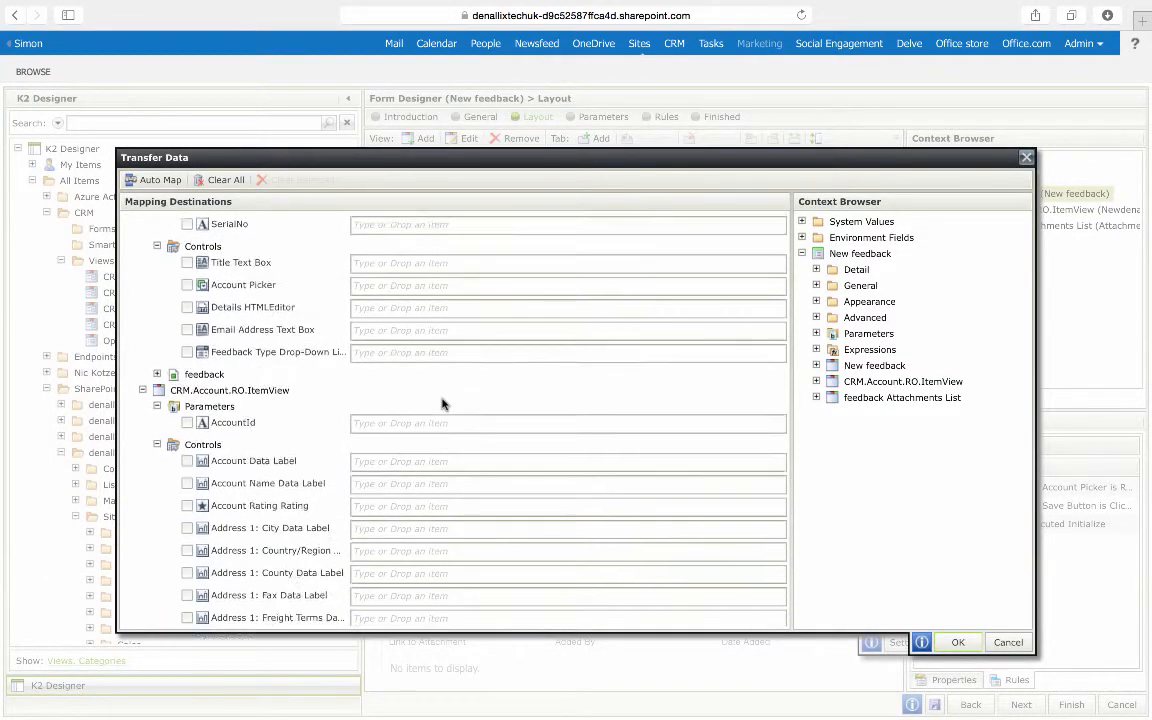
pyautogui.scroll(-5, 443, 405)
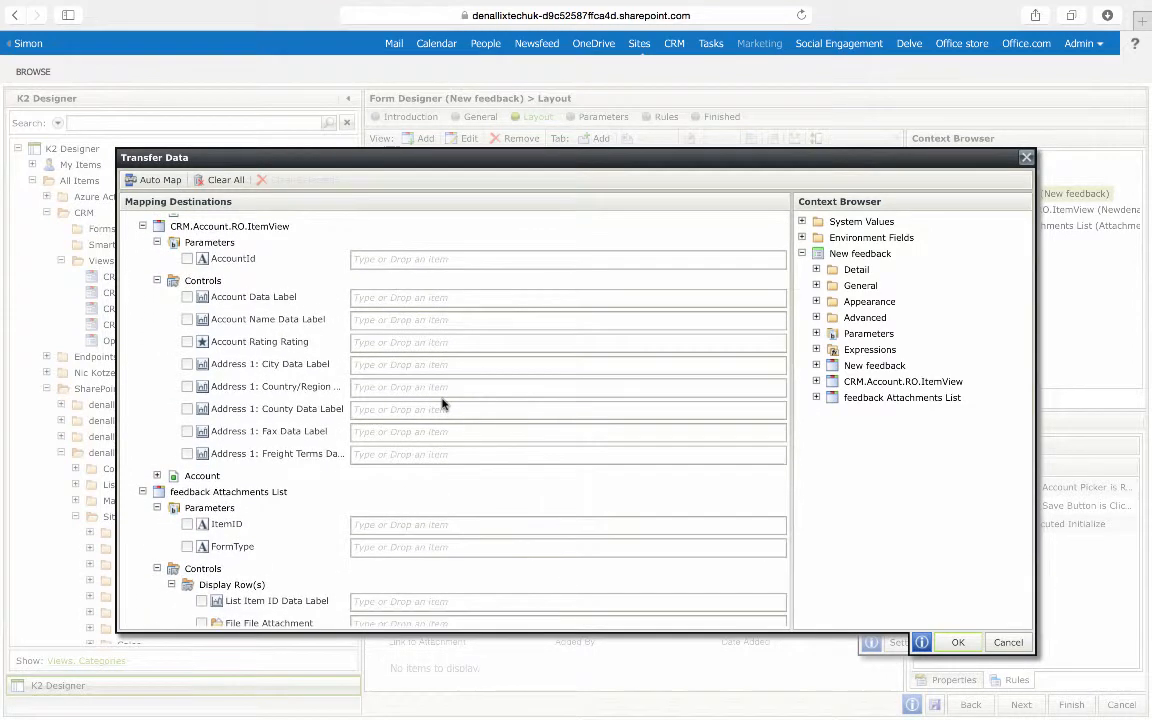
pyautogui.click(816, 366)
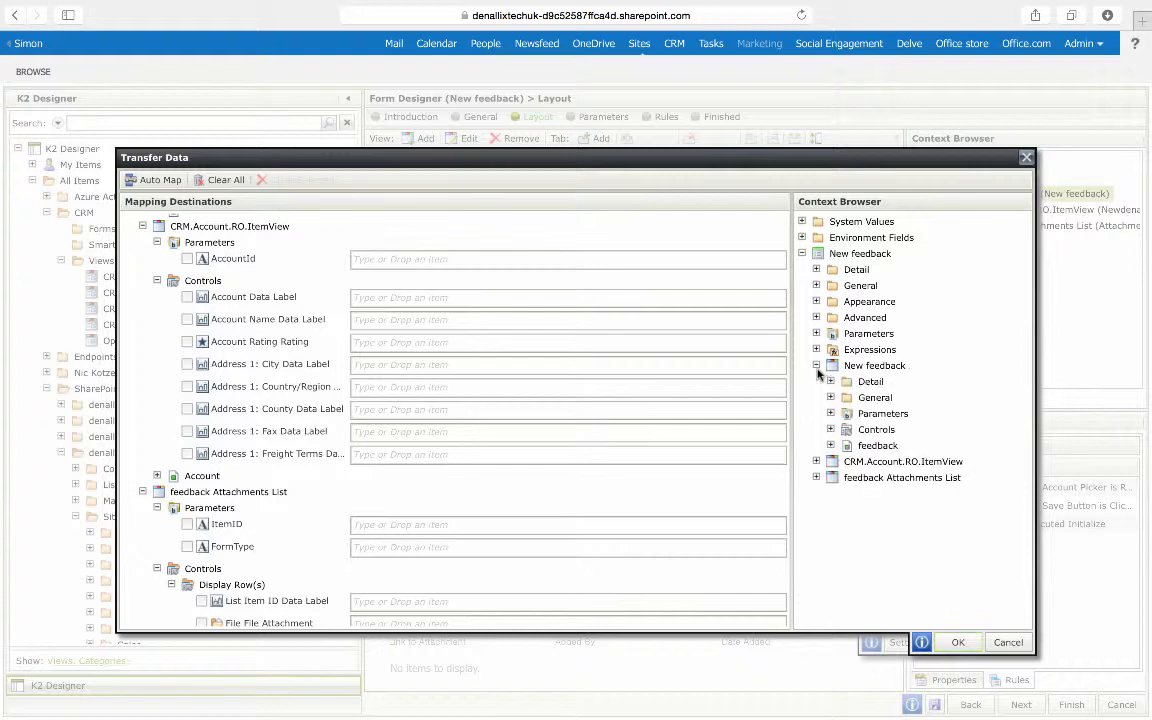
pyautogui.click(830, 430)
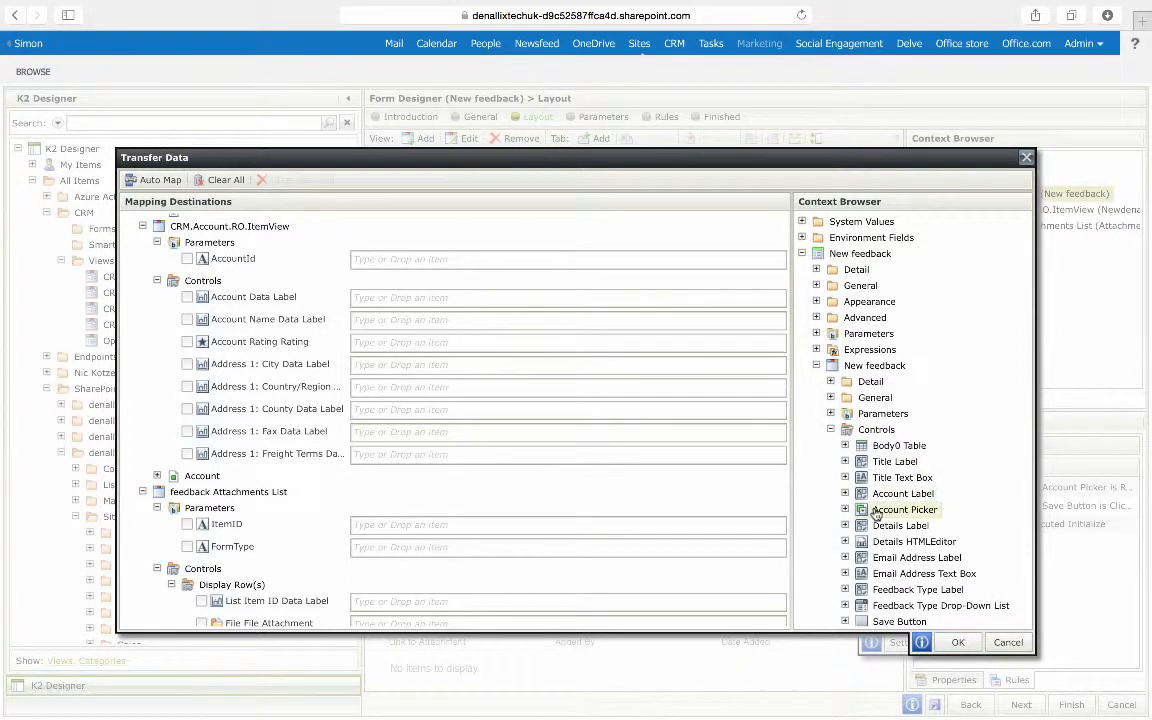
pyautogui.moveTo(558, 314); pyautogui.dragTo(514, 298)
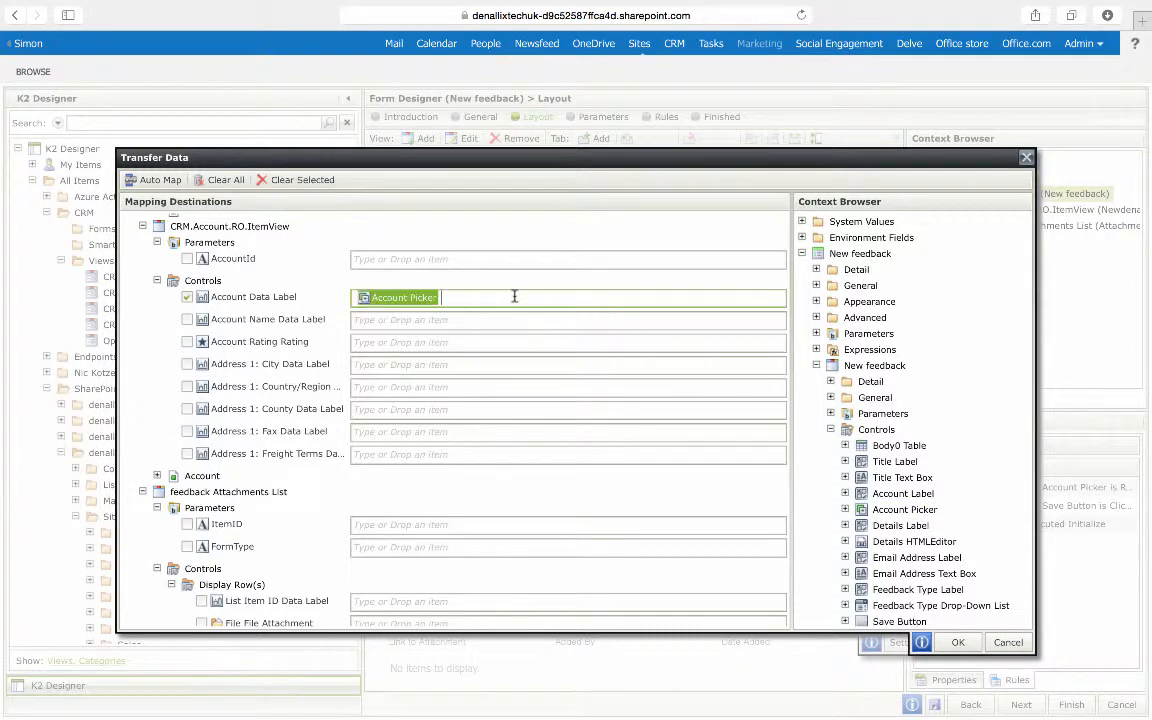
pyautogui.click(966, 644)
pyautogui.click(961, 643)
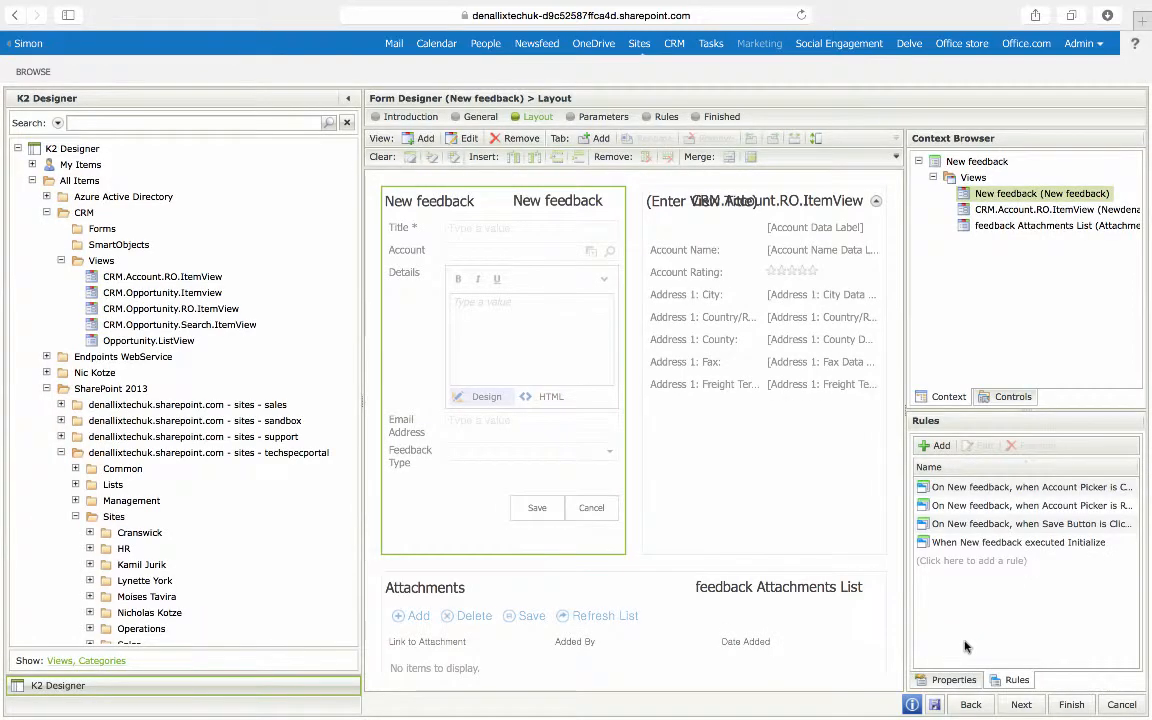
# Step: Finish the New feedback form and check it in
pyautogui.click(1072, 705)
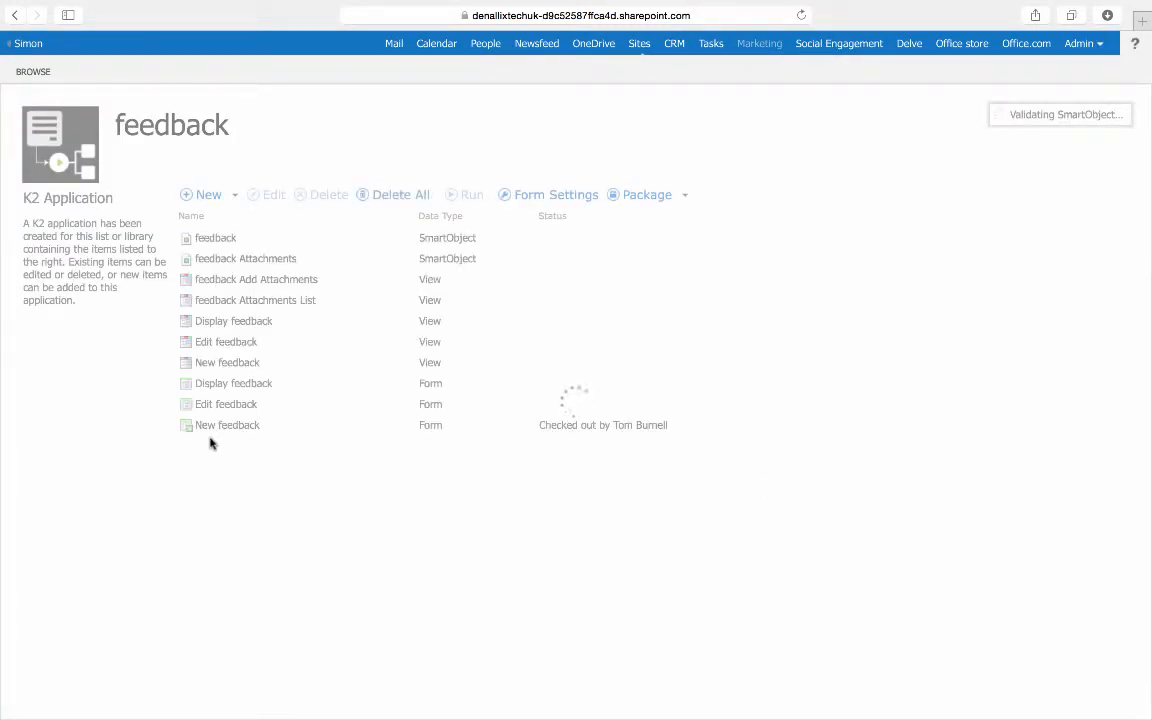
pyautogui.click(220, 429)
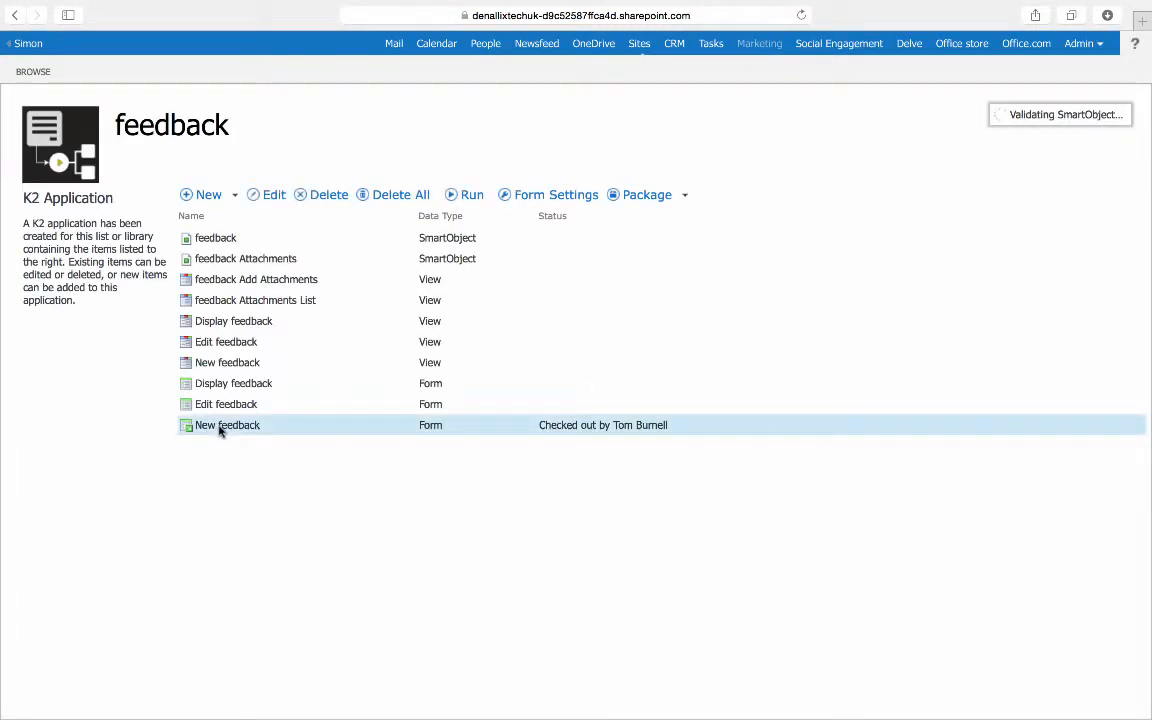
pyautogui.rightClick(220, 429)
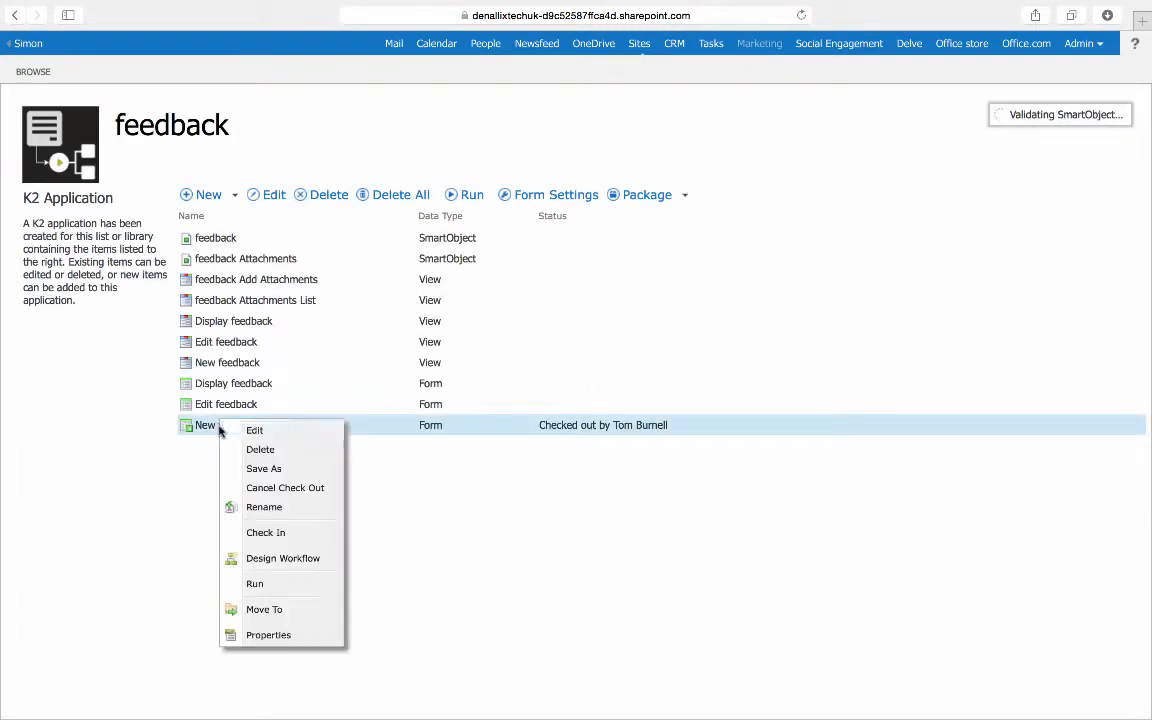
pyautogui.click(281, 540)
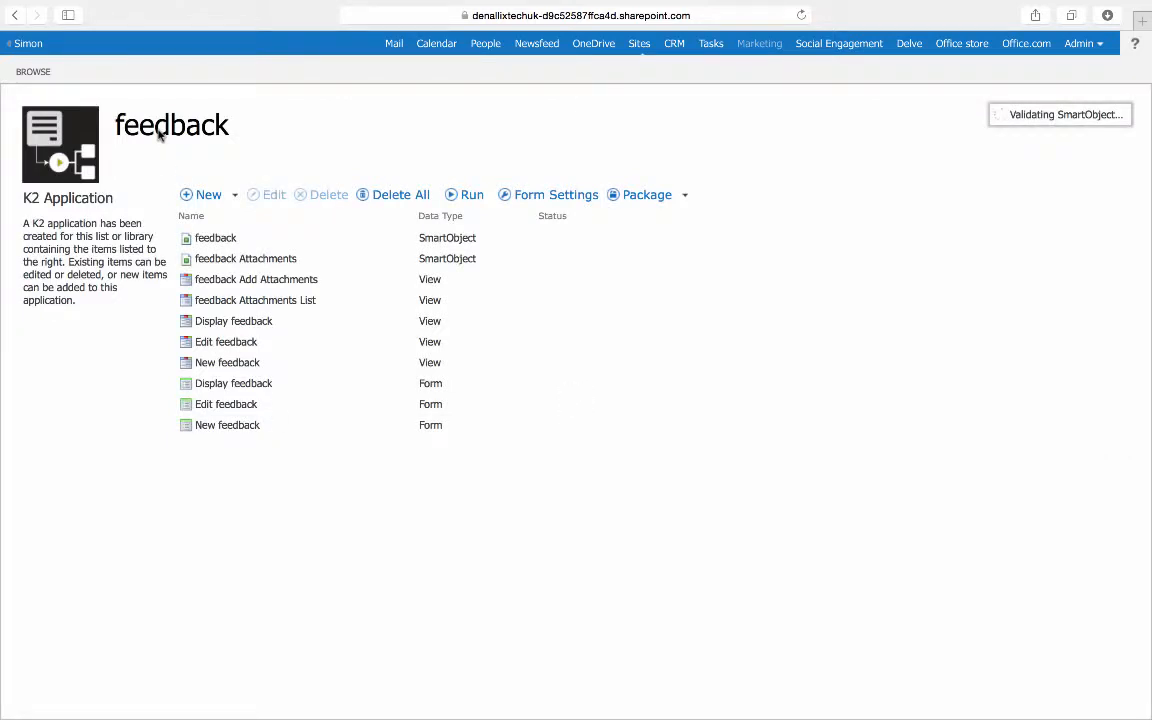
# Step: Open a new item in the SharePoint feedback list and enter the title My Feedback
pyautogui.click(187, 131)
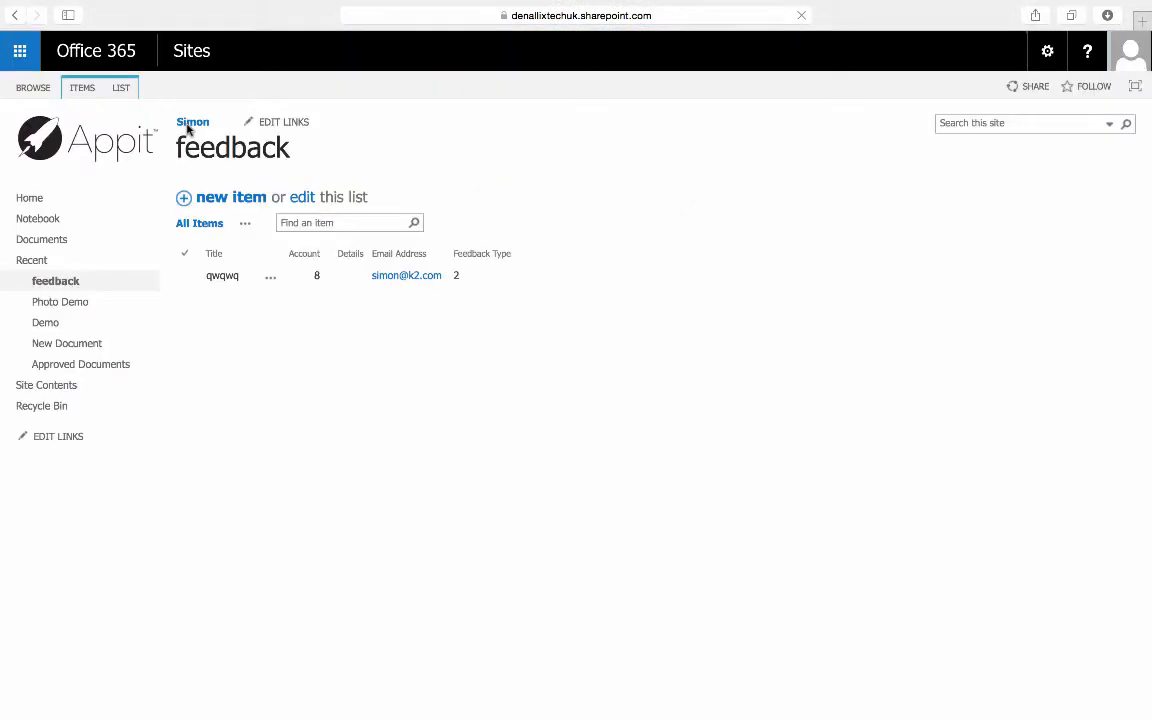
pyautogui.click(232, 200)
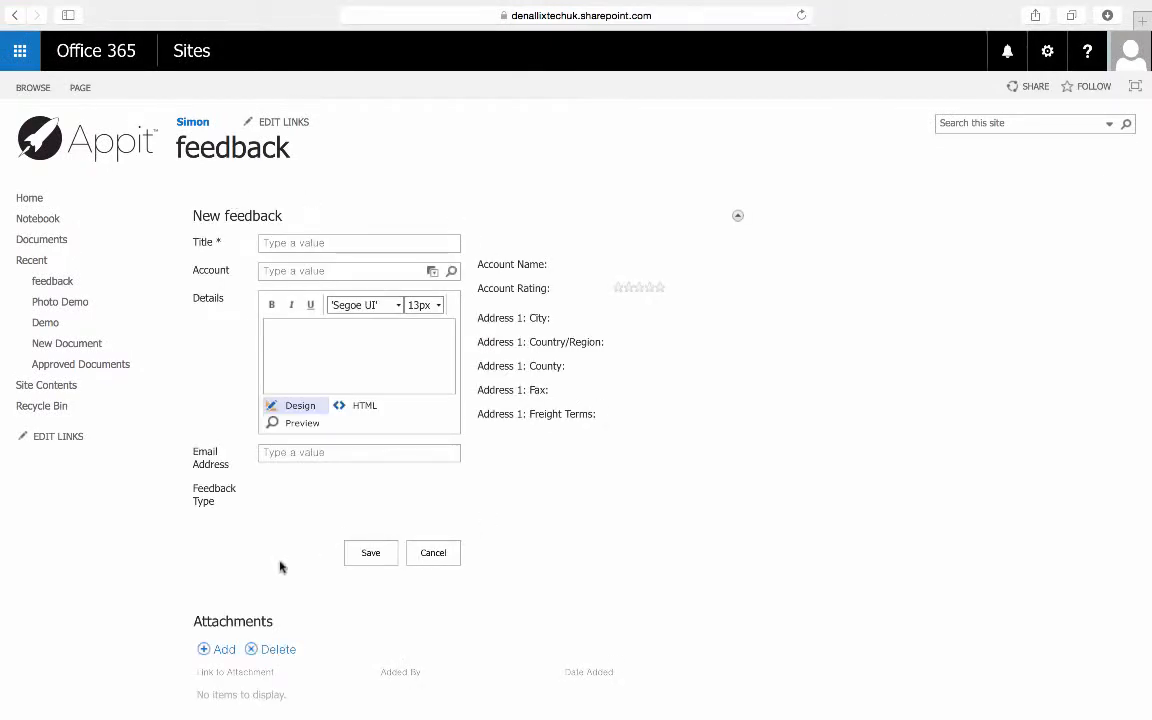
pyautogui.click(395, 242)
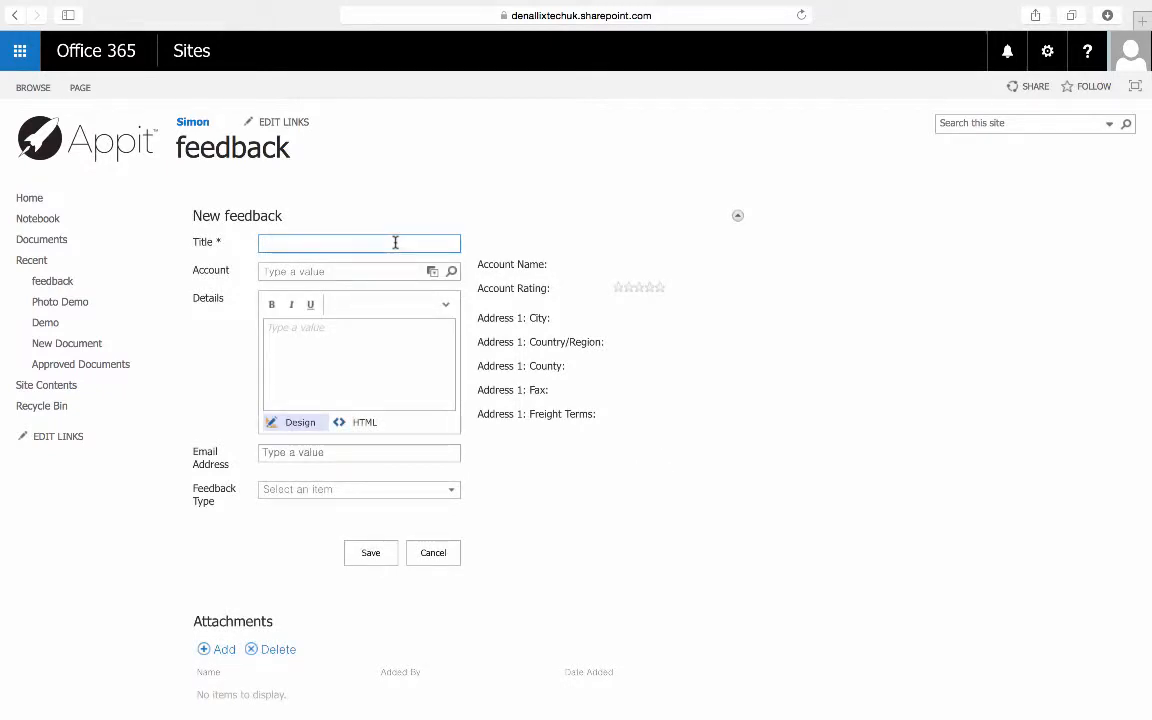
pyautogui.write('My F')
pyautogui.write('eedbackk')
pyautogui.press('BackSpace')
# Step: Search accounts for al and pick Alpine Ski House (sample) as the account
pyautogui.click(452, 271)
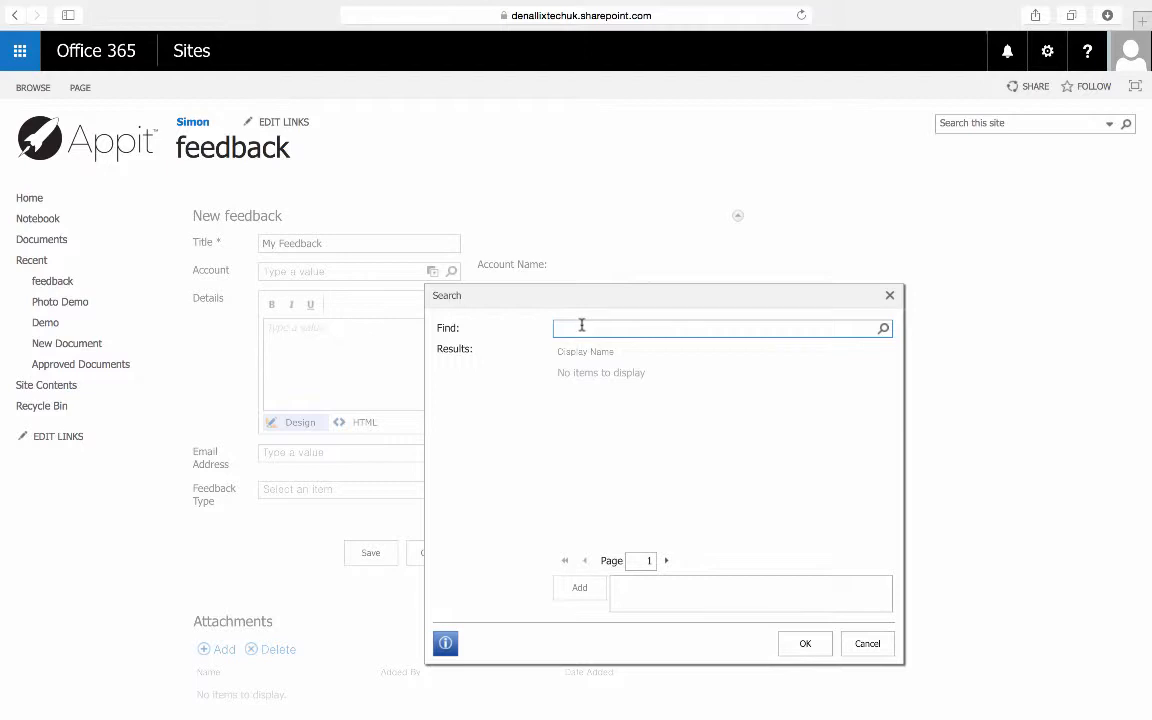
pyautogui.write('al')
pyautogui.press('Return')
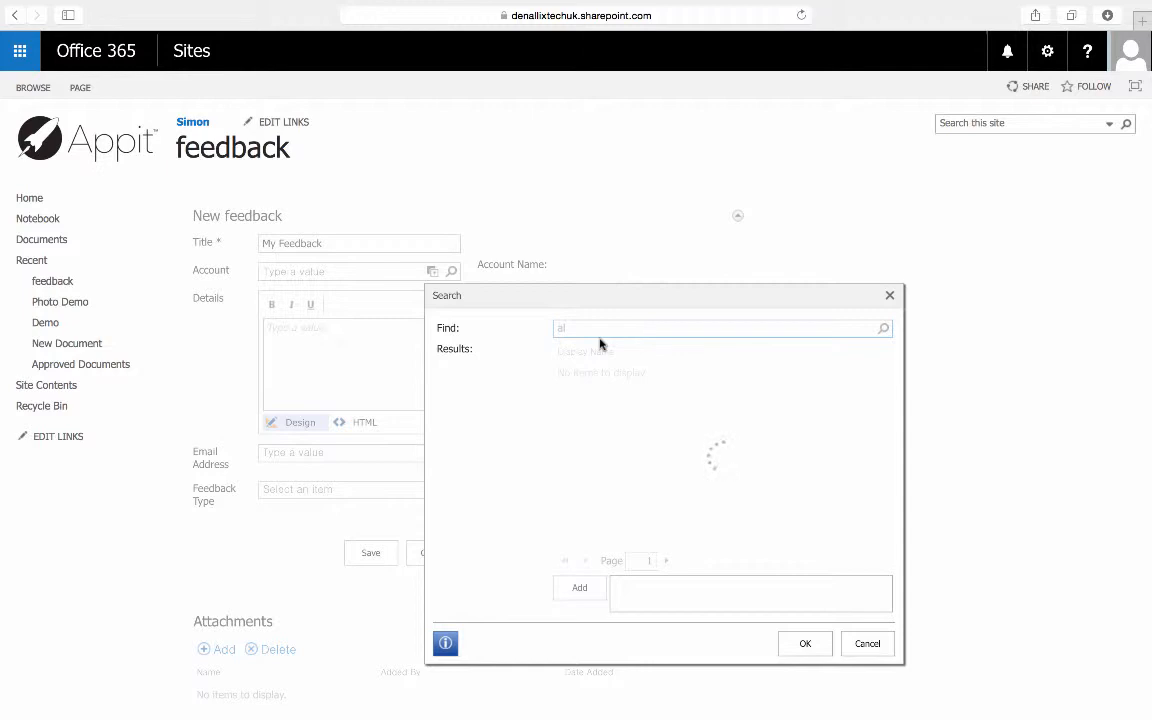
pyautogui.click(601, 368)
pyautogui.doubleClick(601, 370)
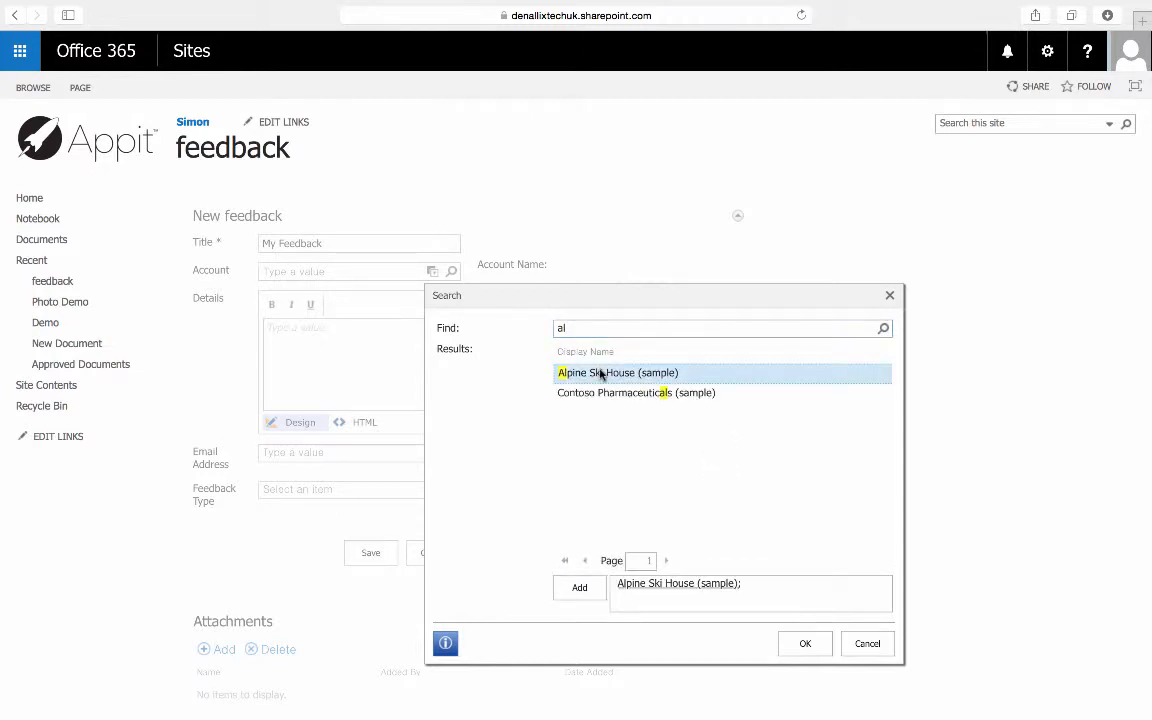
pyautogui.click(802, 643)
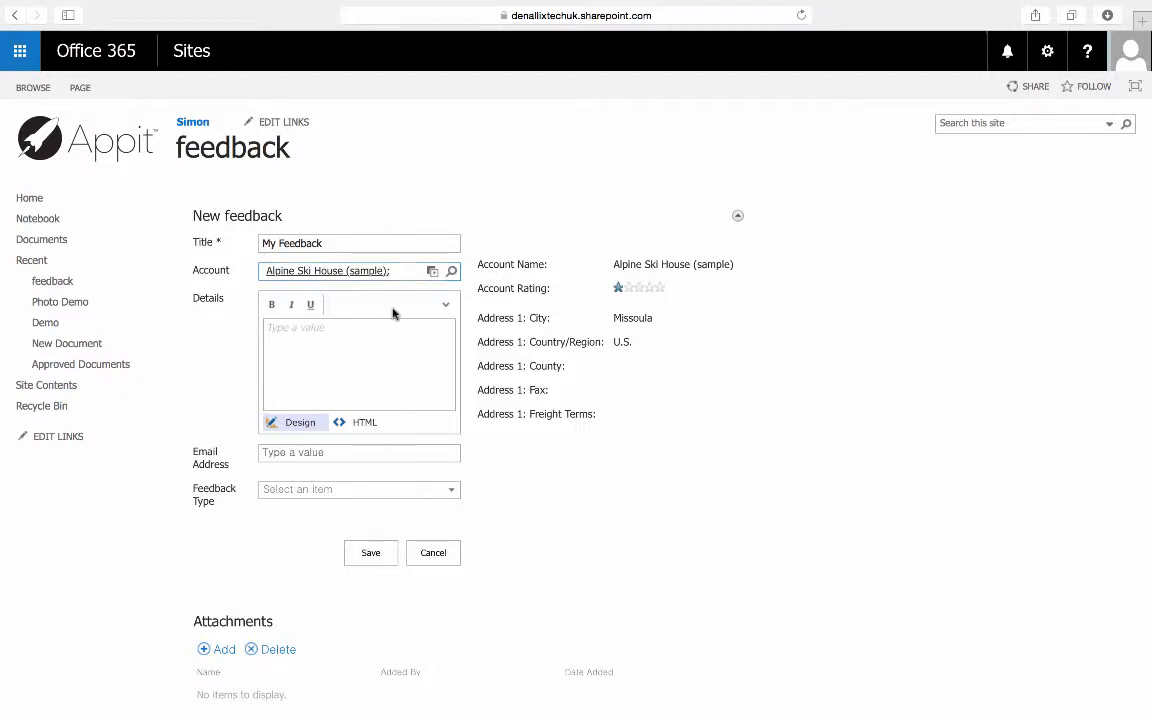
# Step: Enter the details My feed suggestion and choose Customer Complaint as the feedback type
pyautogui.click(410, 369)
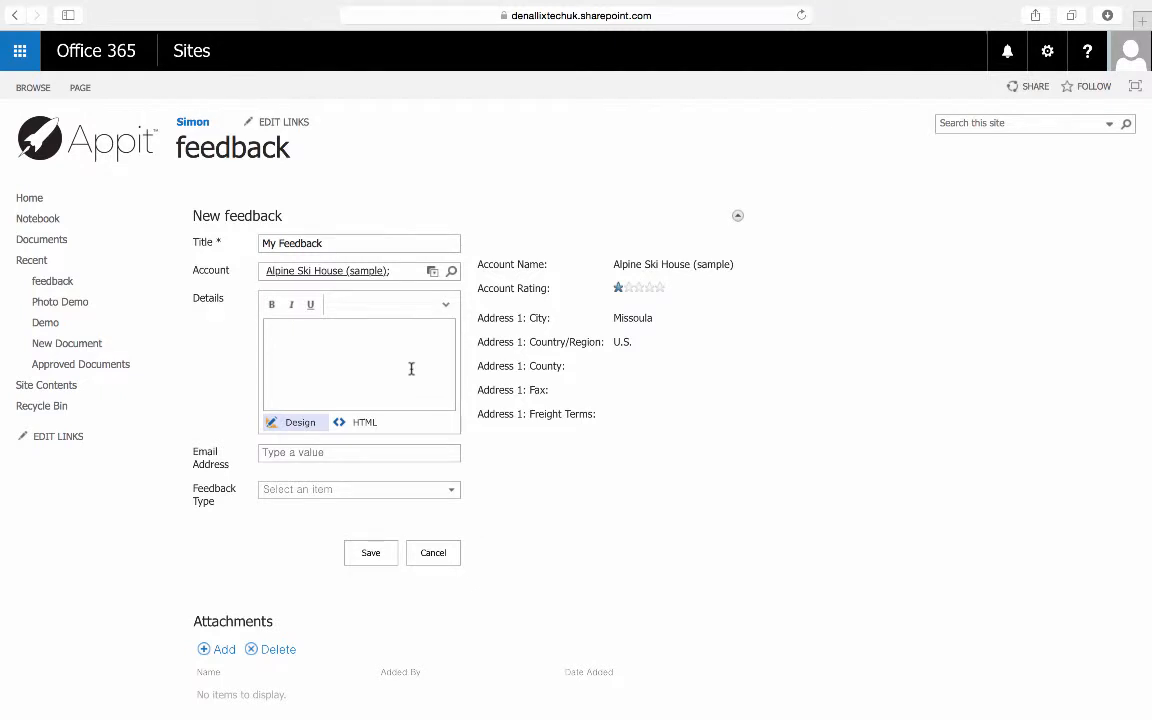
pyautogui.write('My feed suggestion')
pyautogui.click(450, 490)
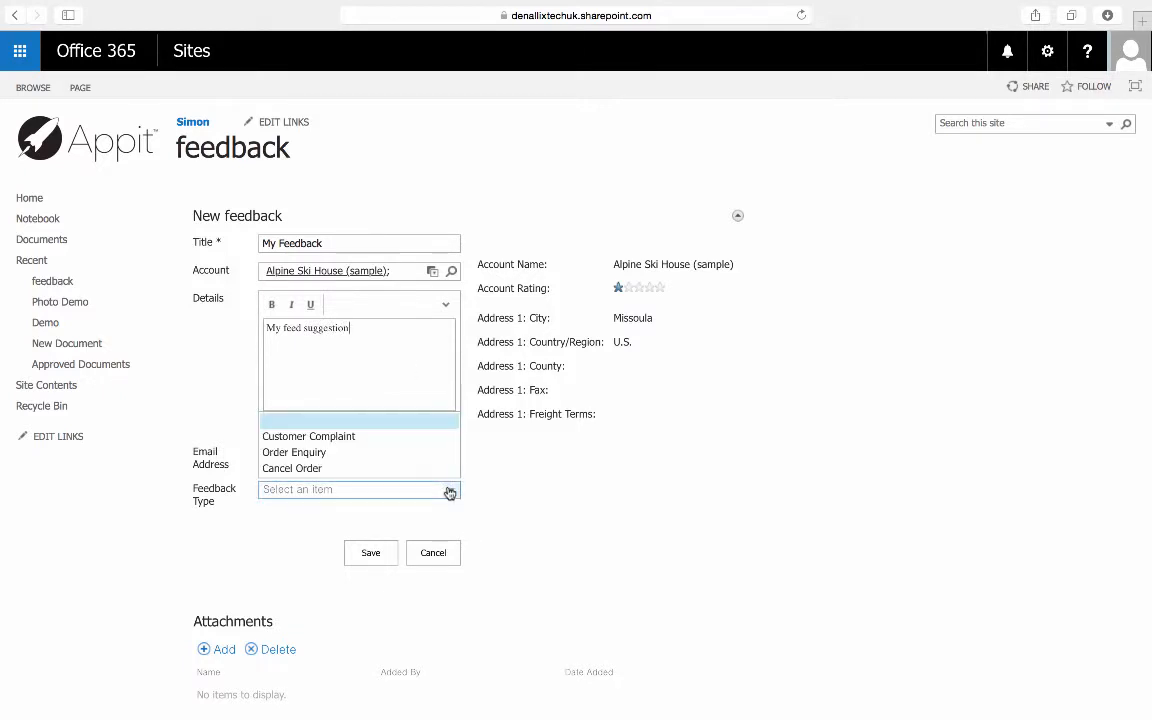
pyautogui.click(417, 438)
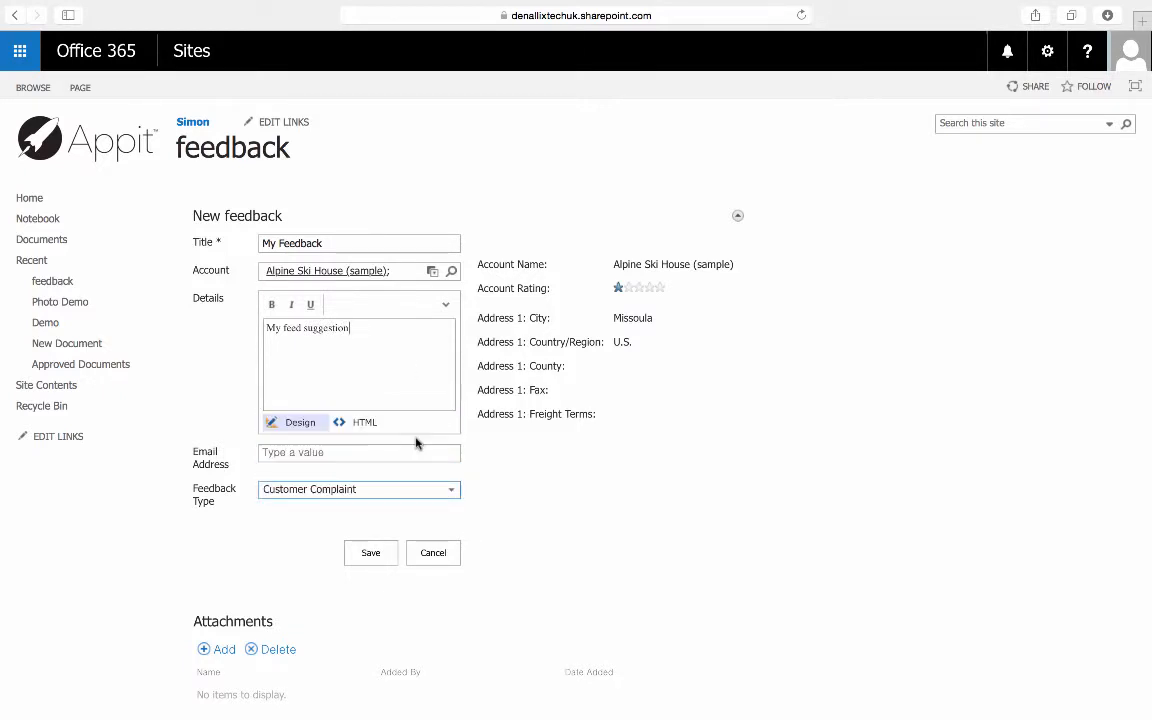
# Step: Enter an invalid email address without a domain and leave the field to test its validation
pyautogui.click(408, 450)
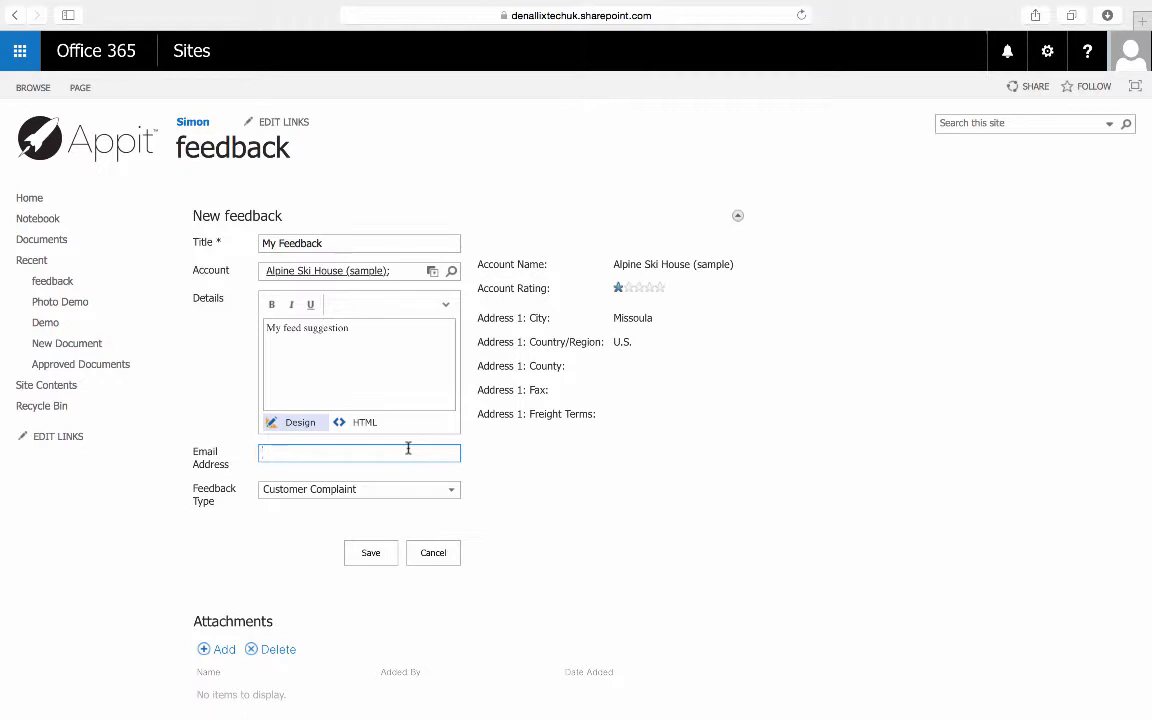
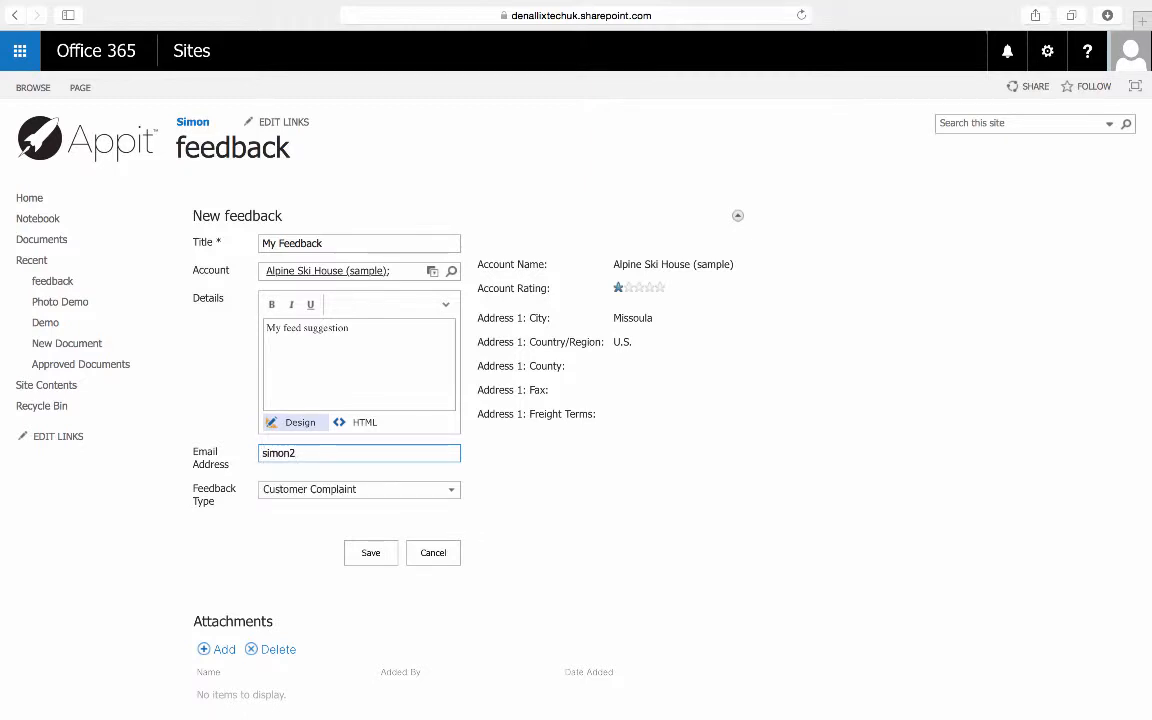
pyautogui.click(434, 342)
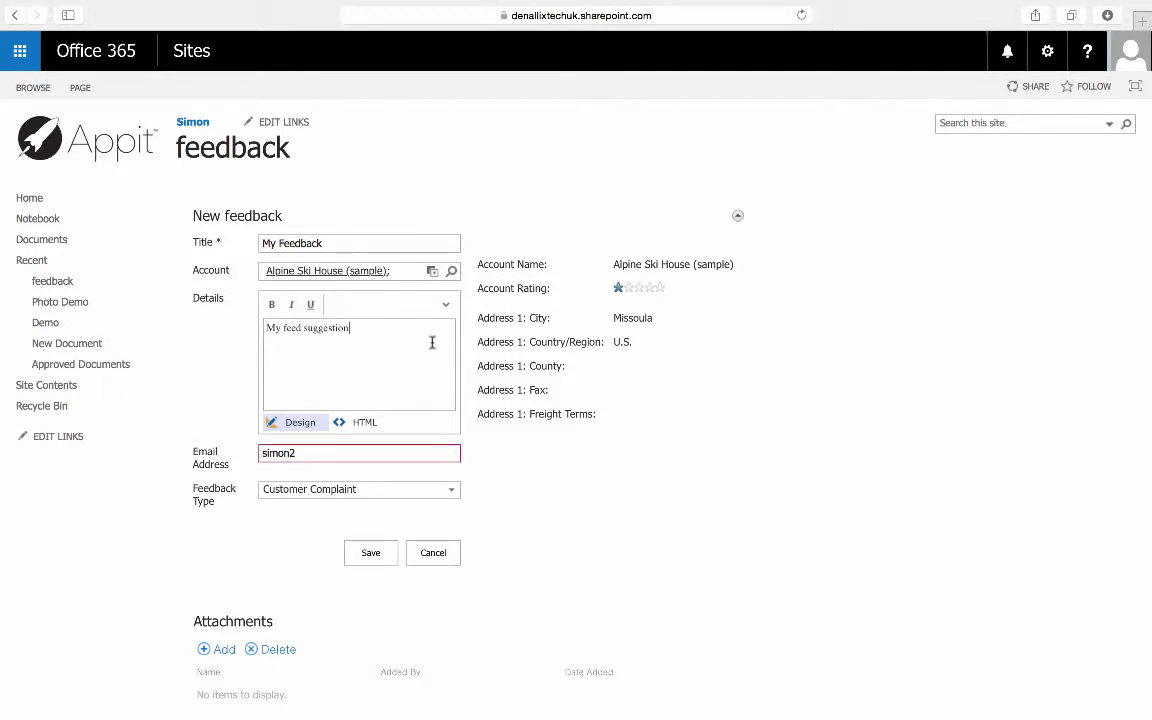
# Step: Correct the email address to a complete address with a hotmail.co.uk domain and save the new feedback item
pyautogui.moveTo(317, 455)
pyautogui.click(316, 453)
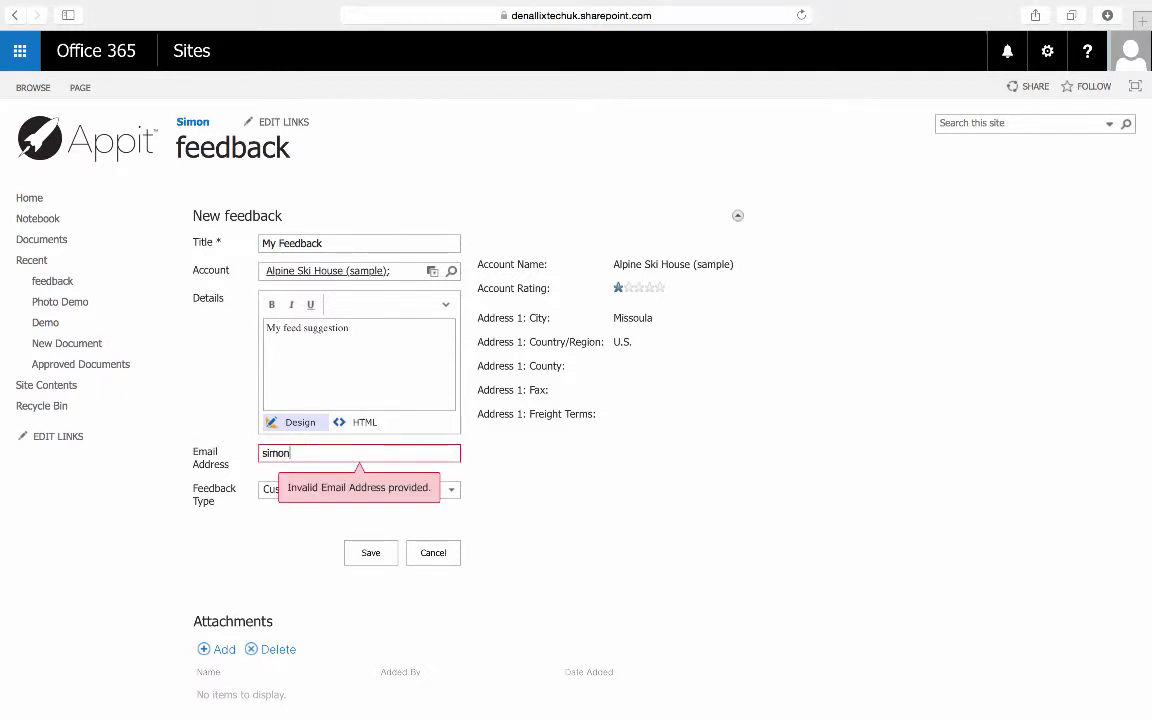
pyautogui.press('BackSpace')
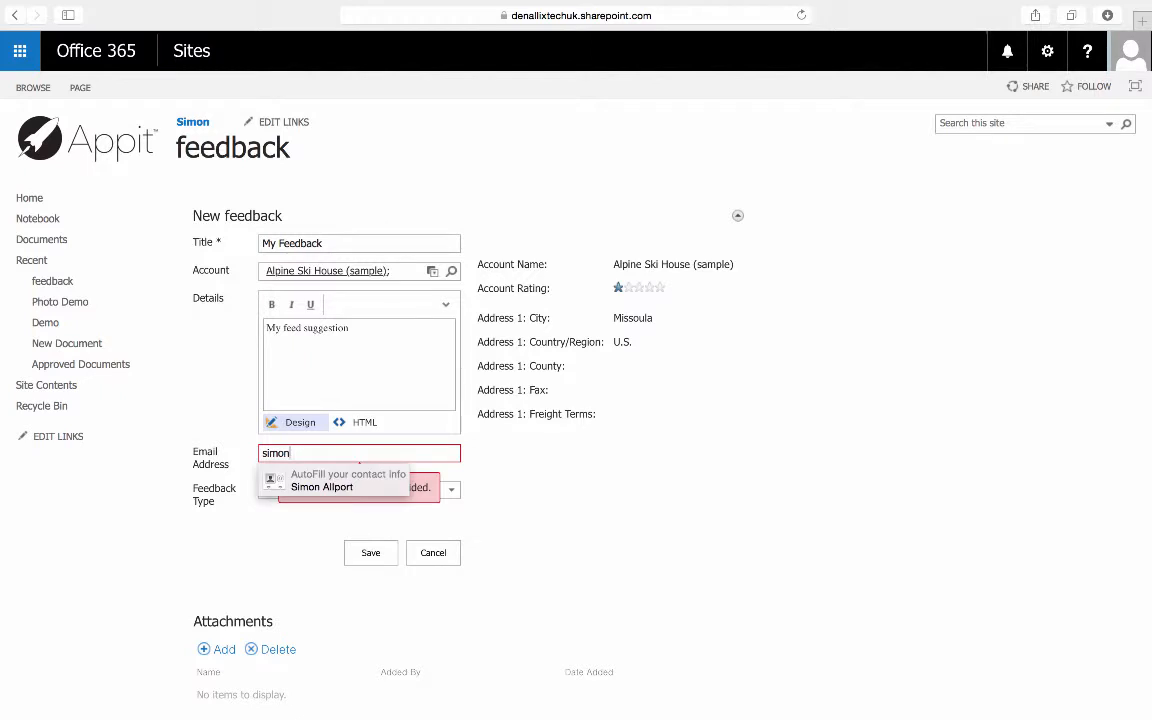
pyautogui.write('.hotma')
pyautogui.press('BackSpace')
pyautogui.press('BackSpace')
pyautogui.press('BackSpace')
pyautogui.press('BackSpace')
pyautogui.press('BackSpace')
pyautogui.press('BackSpace')
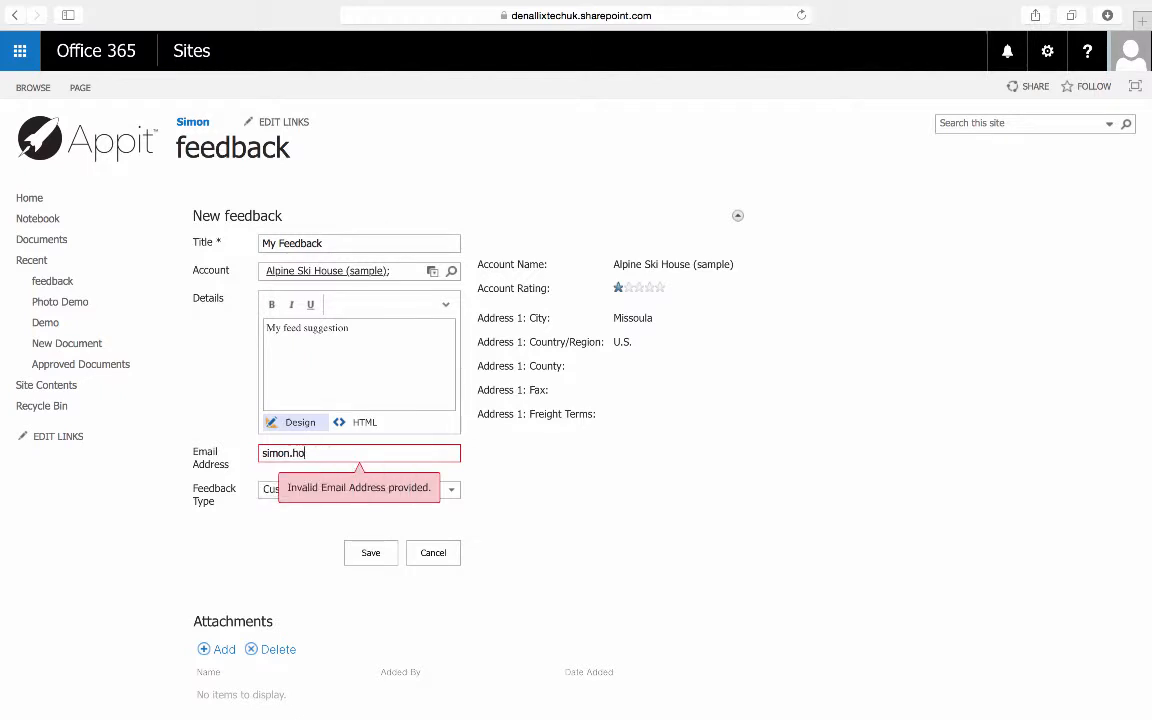
pyautogui.write('@')
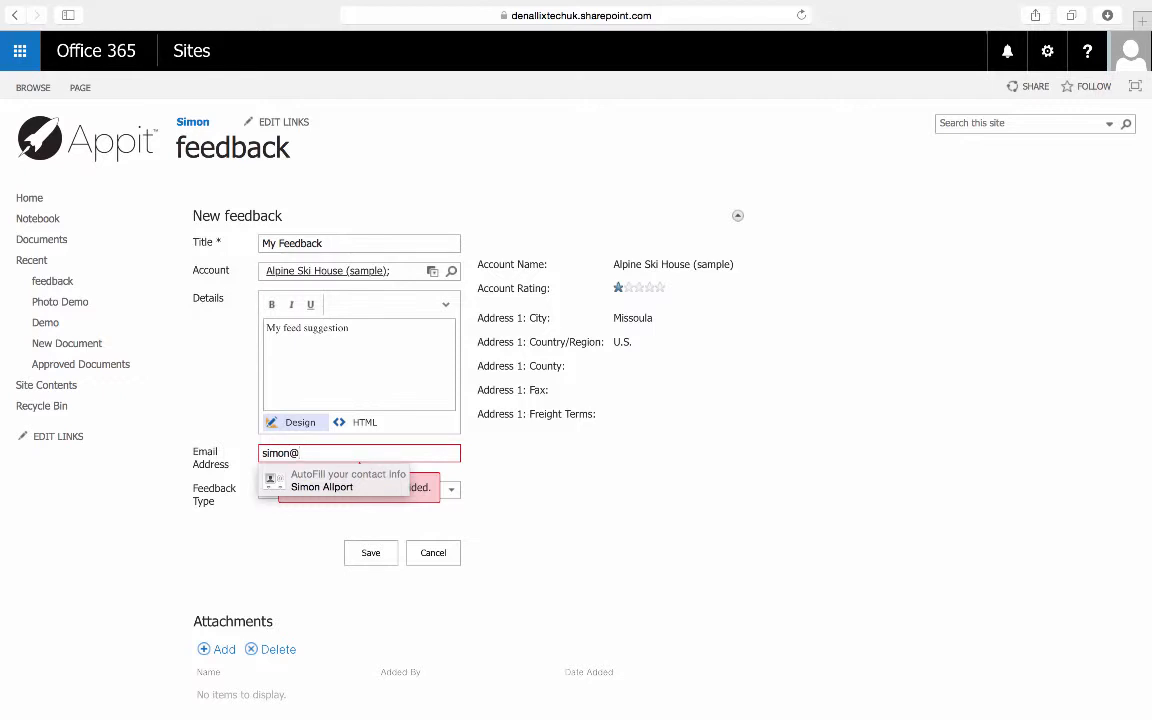
pyautogui.write('hotmail.c')
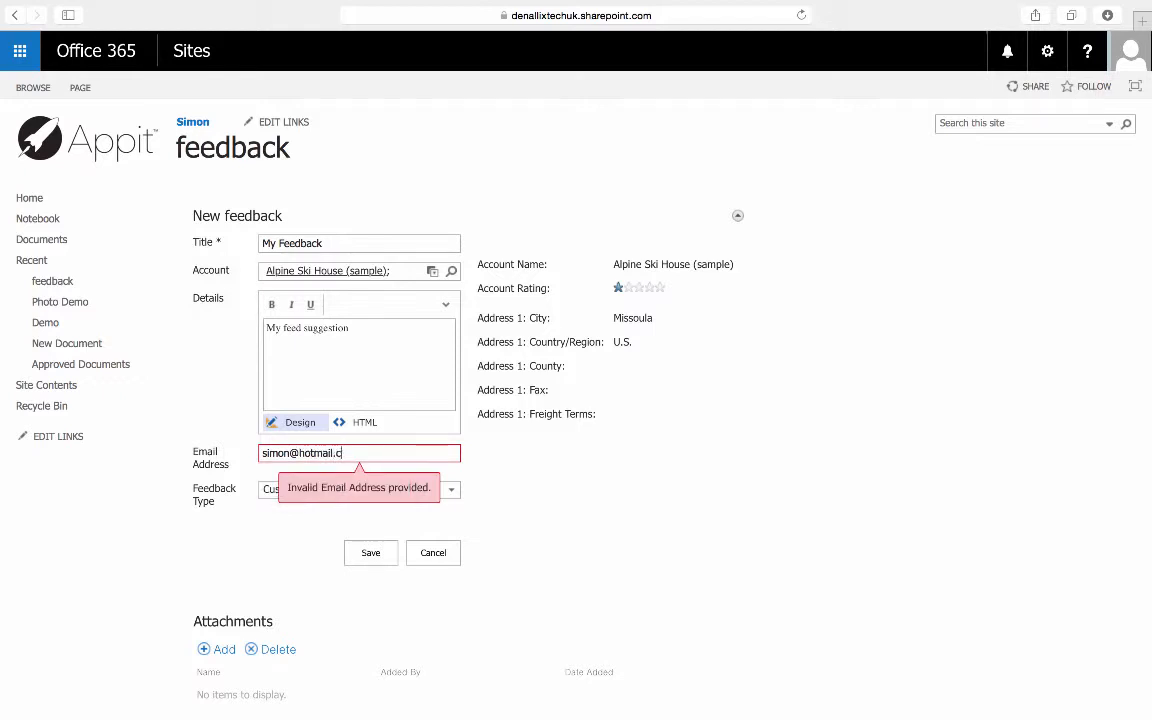
pyautogui.write('o.uk')
pyautogui.click(367, 555)
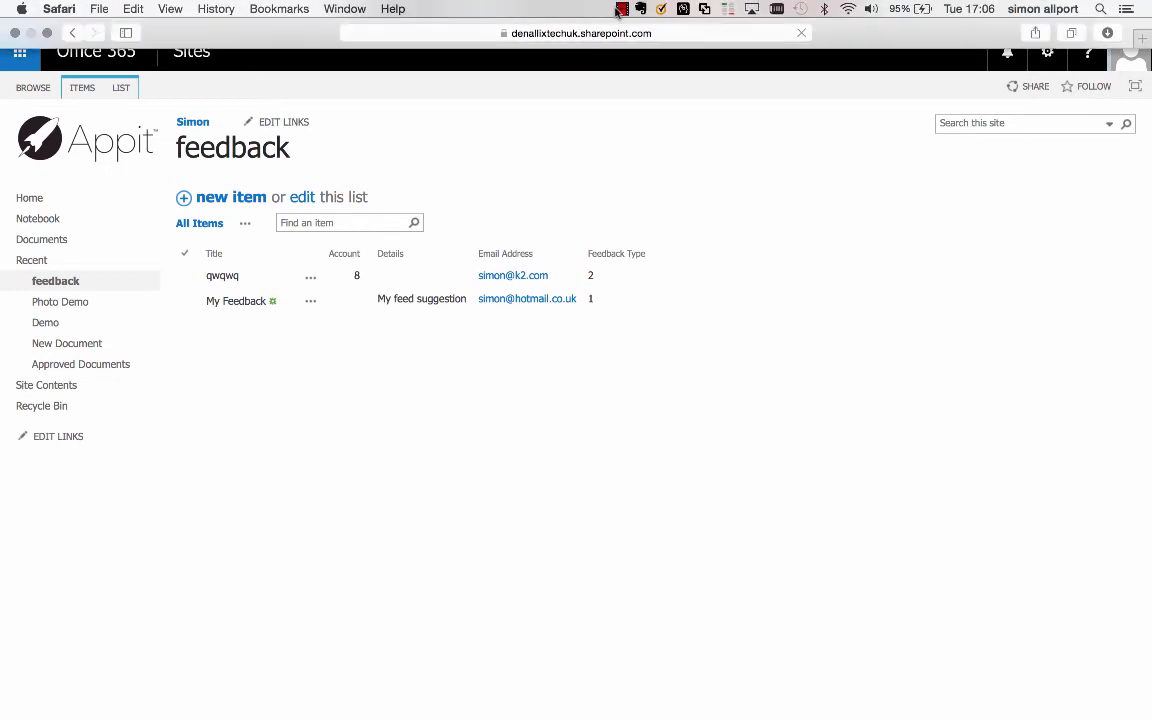
pyautogui.click(620, 9)
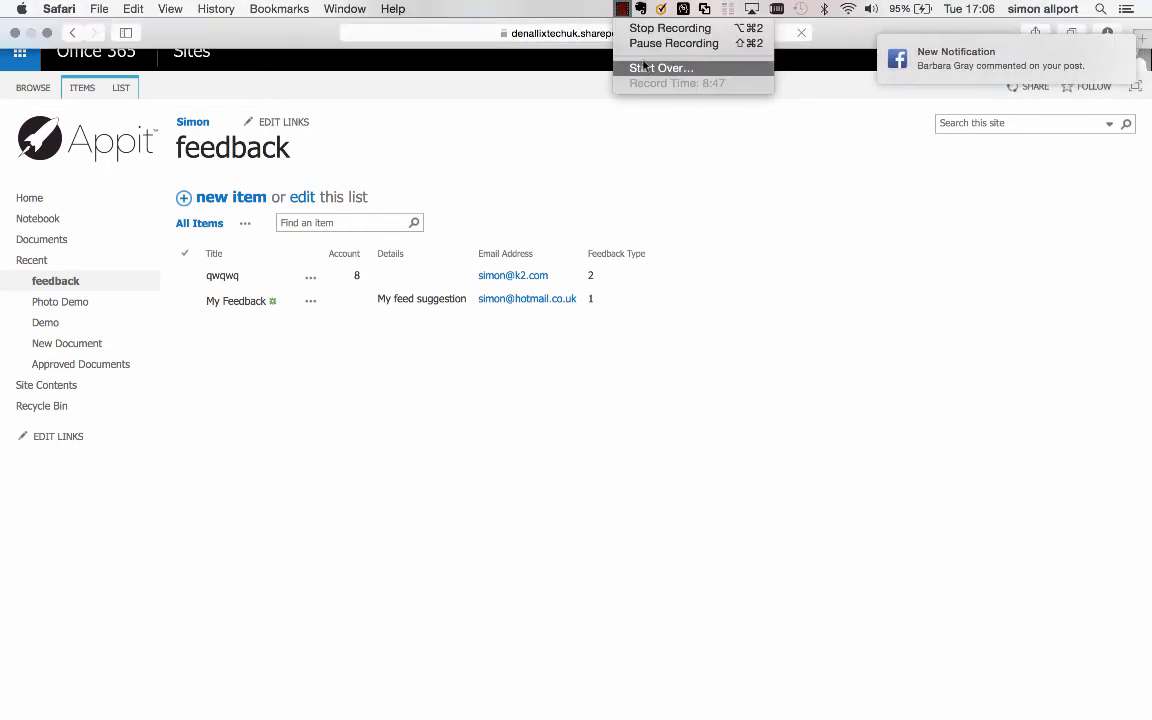